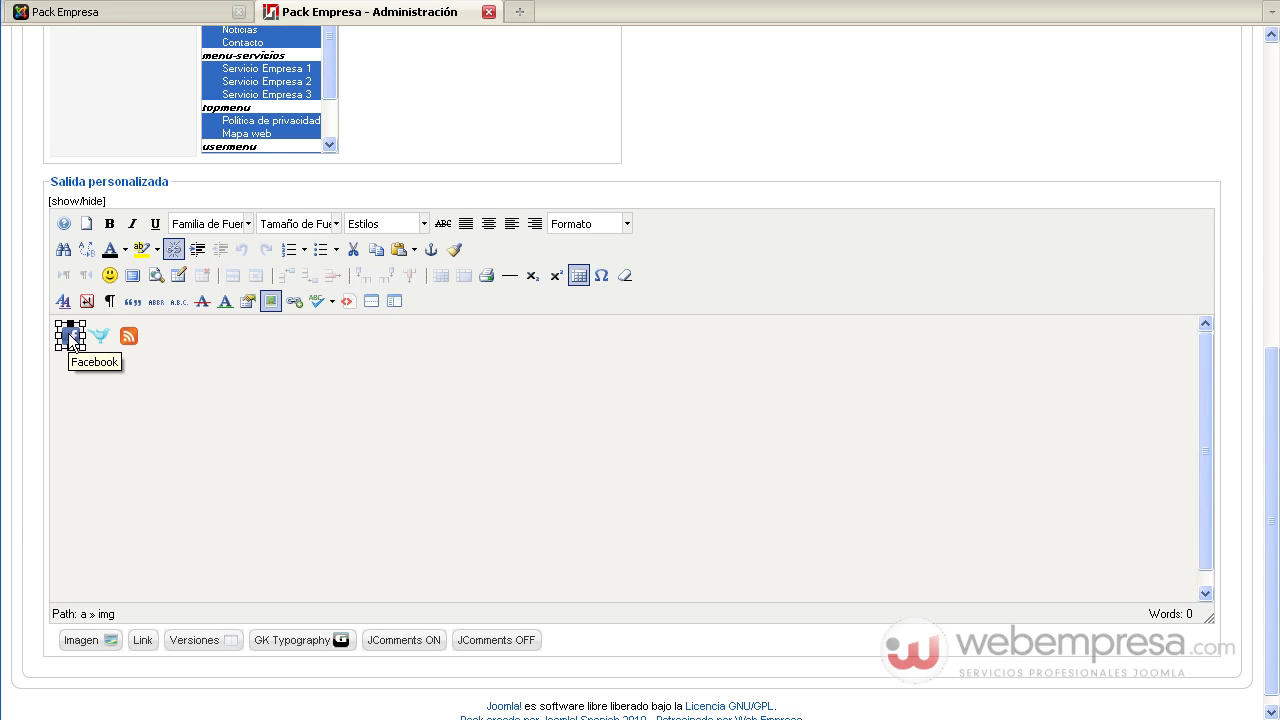
{"action": "left_click", "coordinate": [297, 302]}
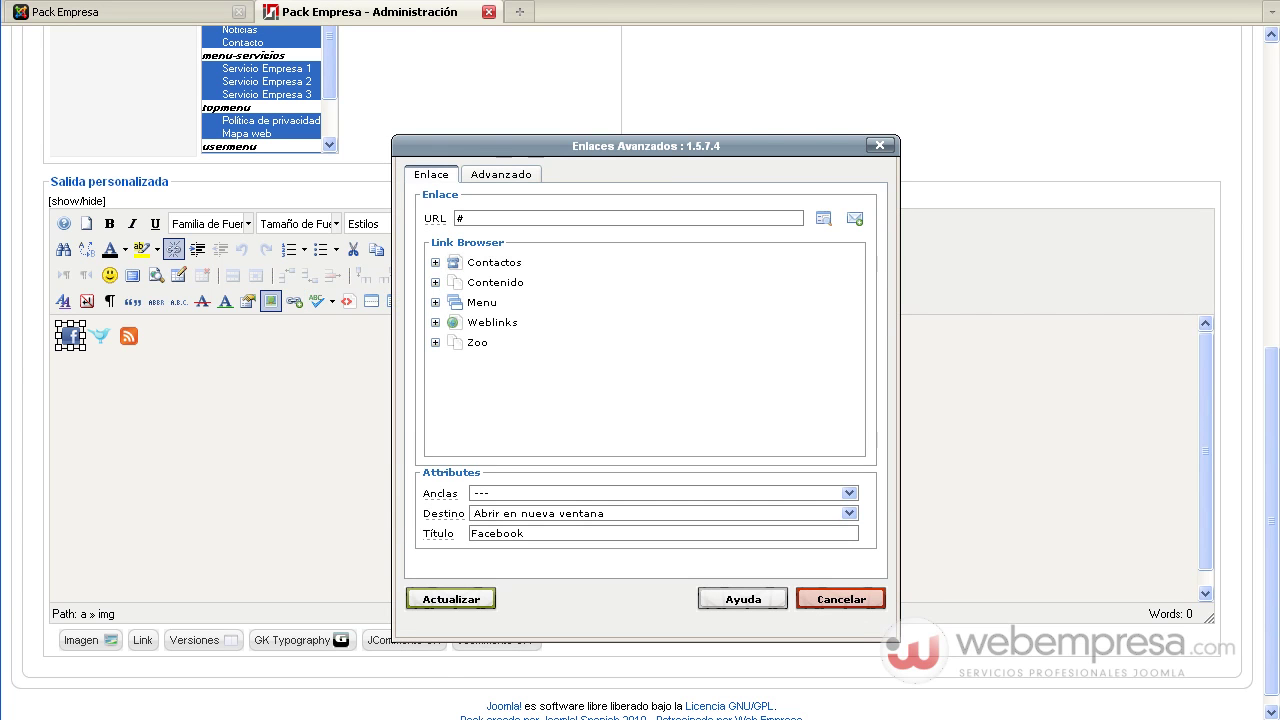
{"action": "key", "text": "alt+Tab"}
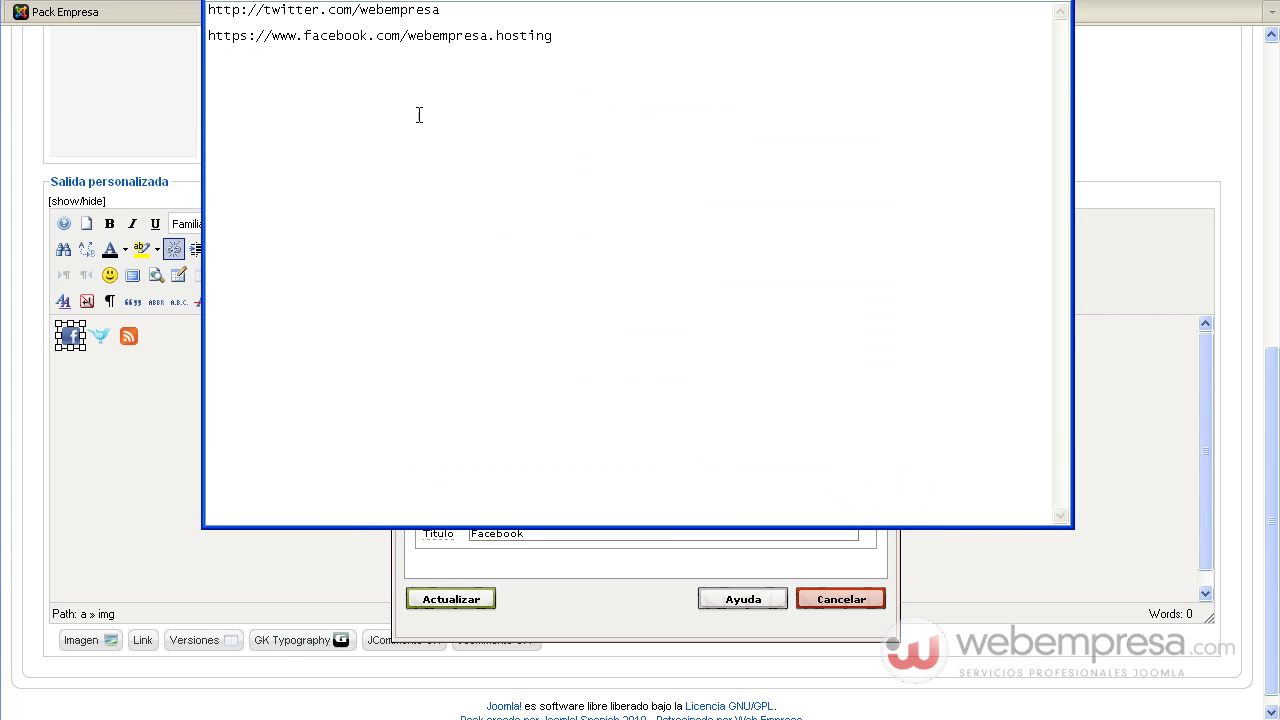
{"action": "left_click_drag", "start_coordinate": [563, 40], "coordinate": [207, 33]}
{"action": "key", "text": "ctrl+c"}
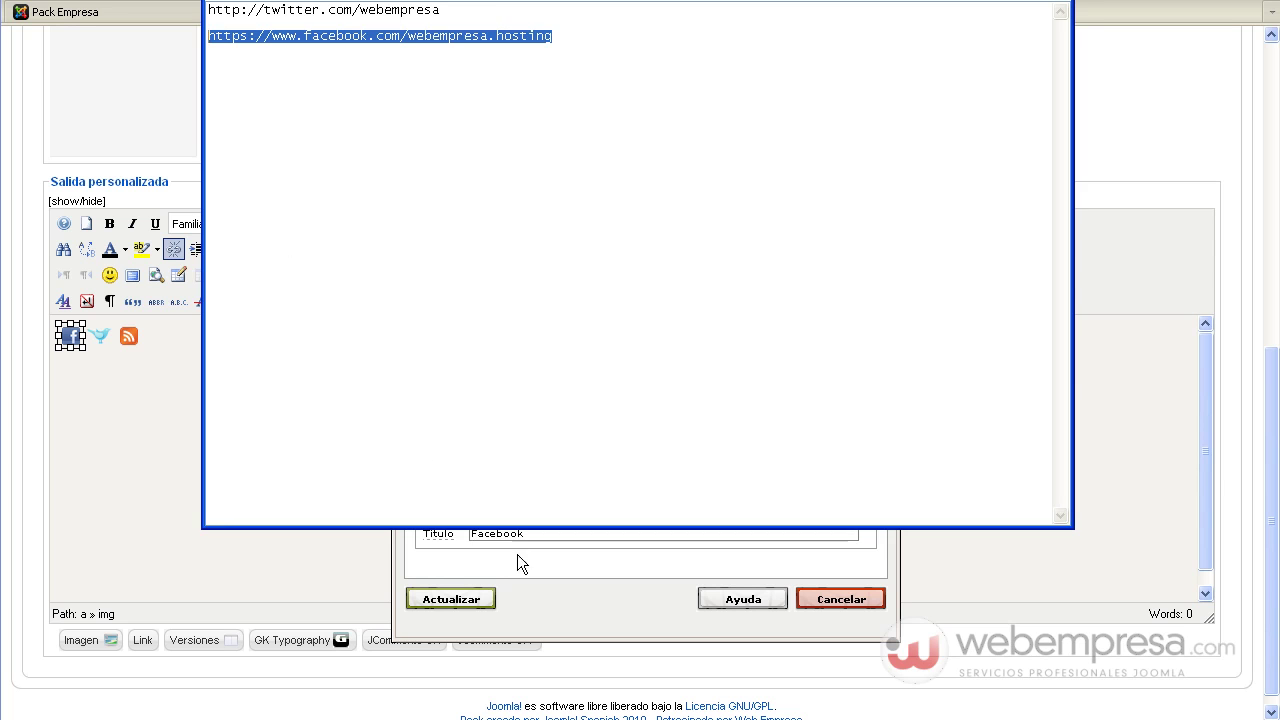
{"action": "key", "text": "alt+Tab"}
{"action": "double_click", "coordinate": [498, 217]}
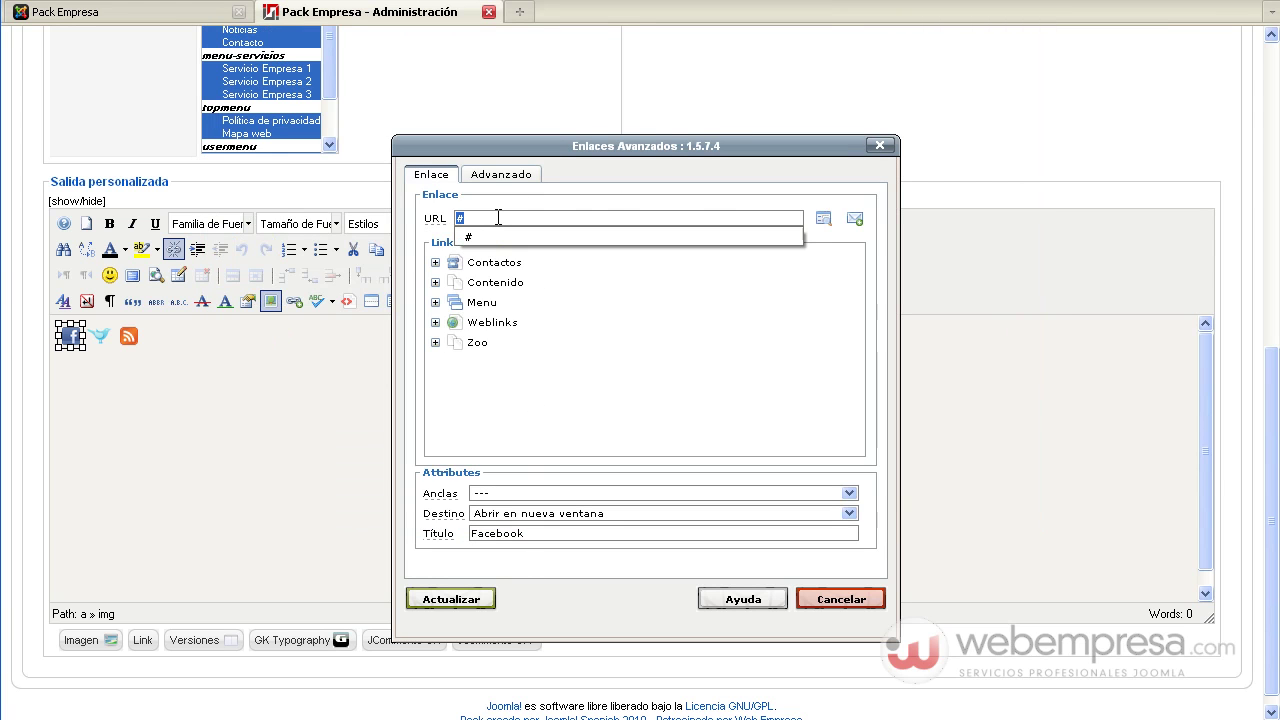
{"action": "key", "text": "ctrl+v"}
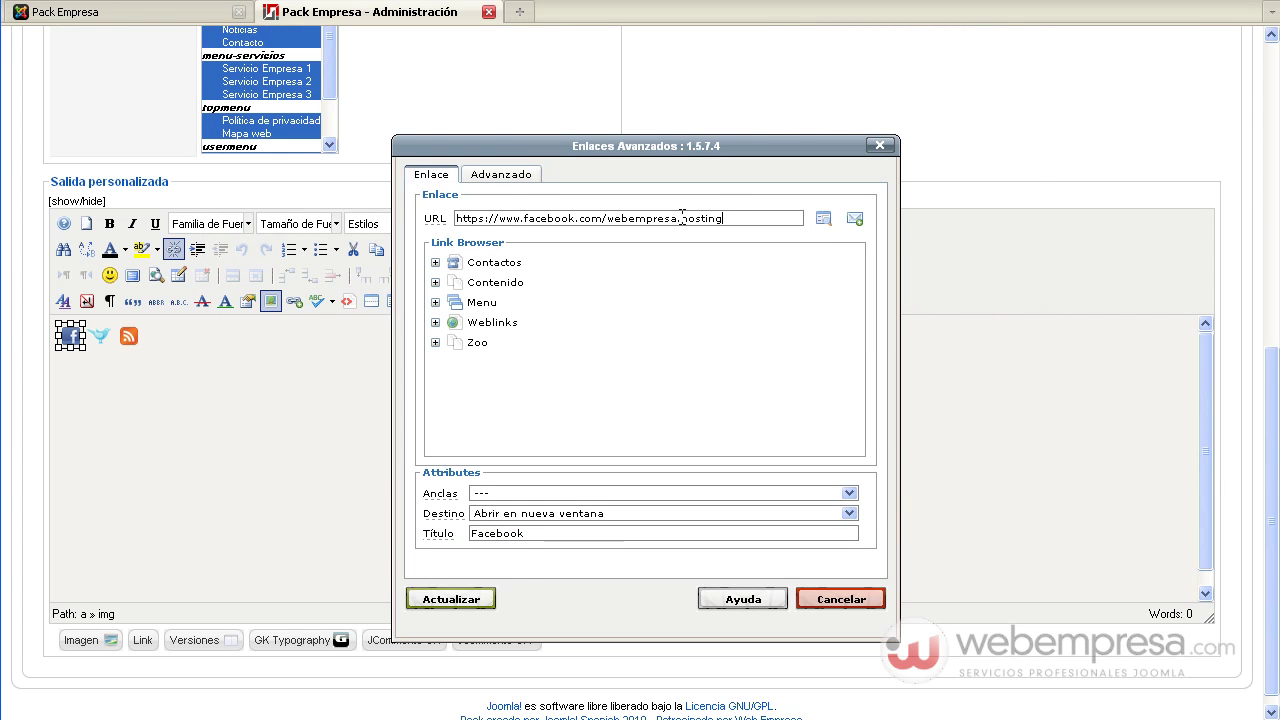
{"action": "left_click", "coordinate": [470, 599]}
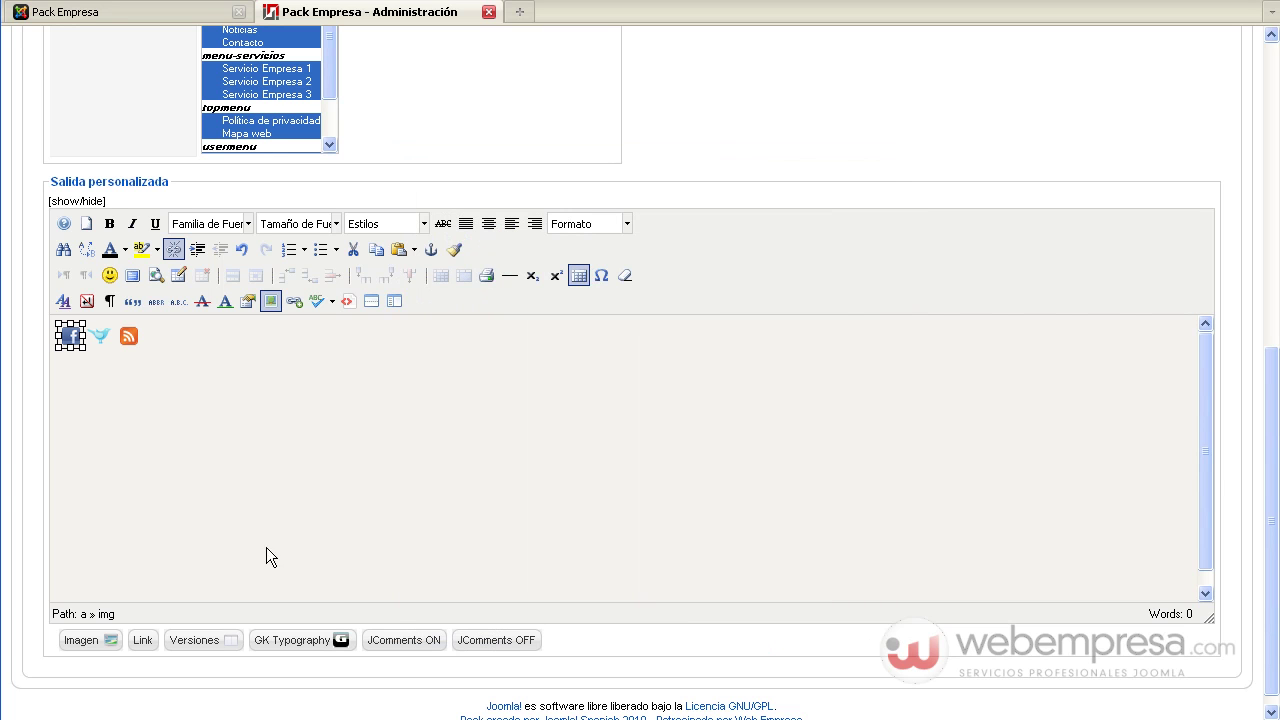
{"action": "left_click", "coordinate": [99, 337]}
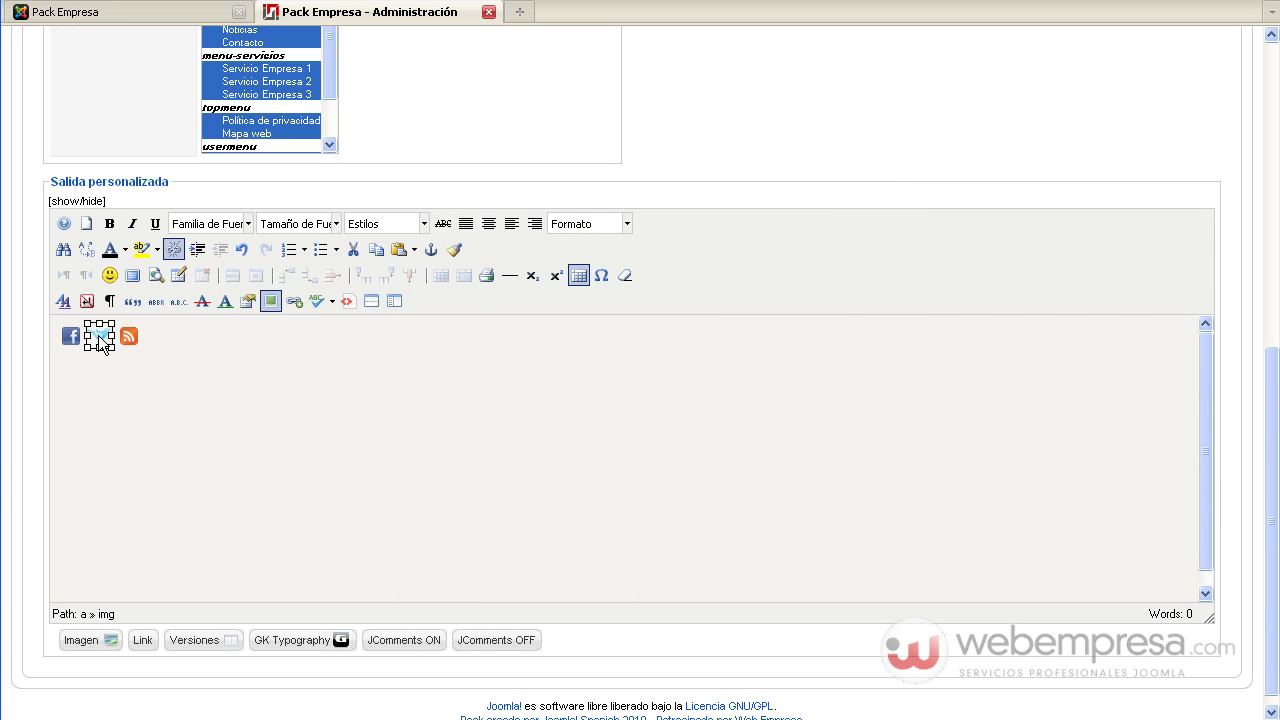
{"action": "key", "text": "alt+Tab"}
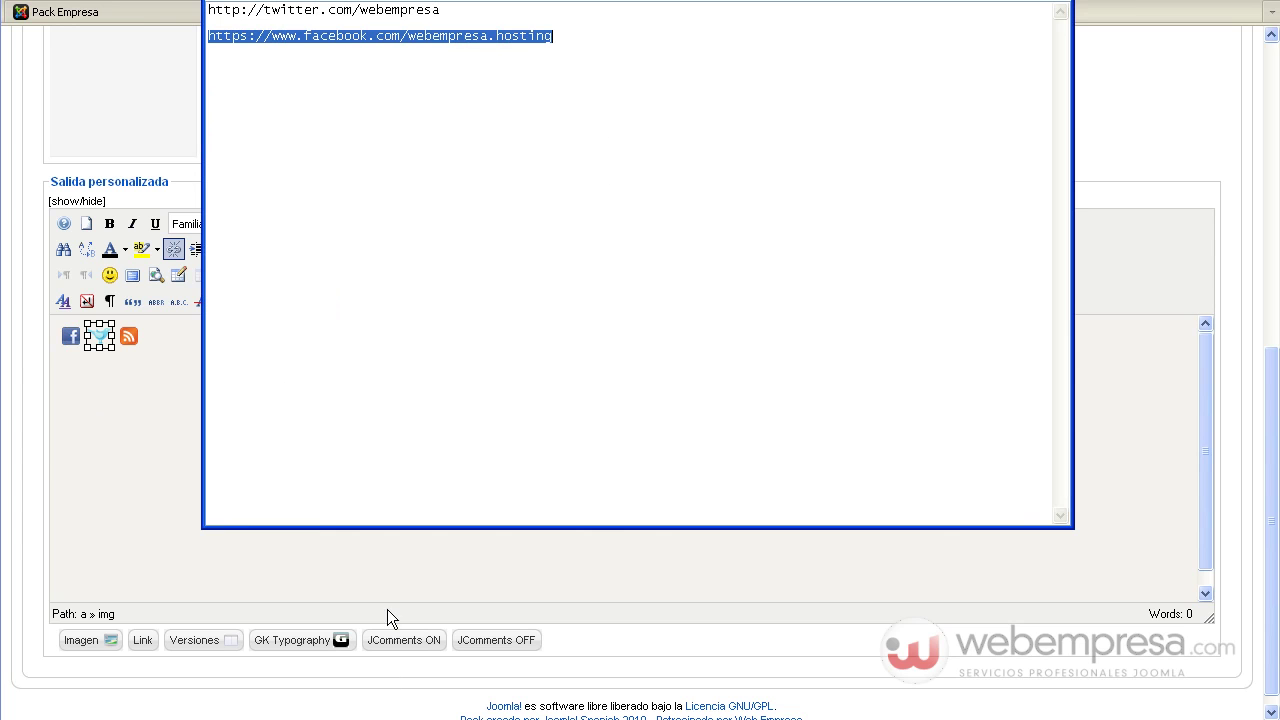
{"action": "left_click_drag", "start_coordinate": [444, 9], "coordinate": [198, 15]}
{"action": "key", "text": "ctrl+c"}
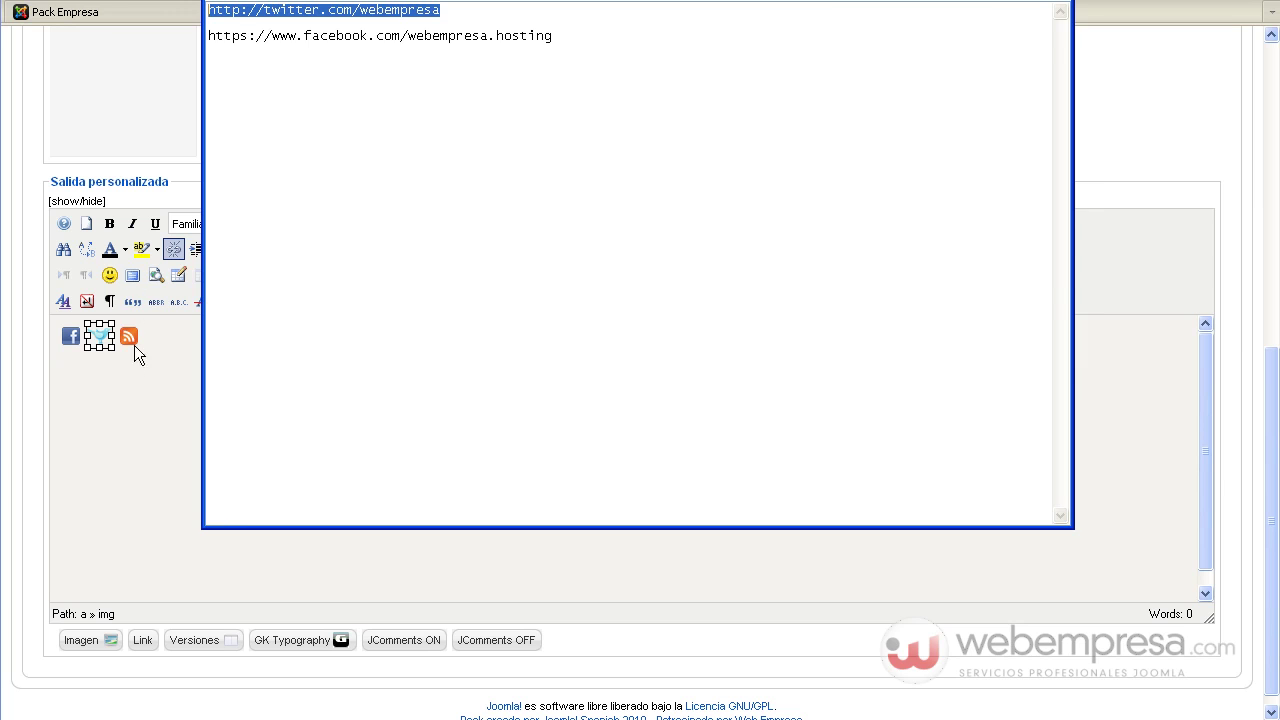
{"action": "key", "text": "alt+Tab"}
{"action": "left_click", "coordinate": [99, 336]}
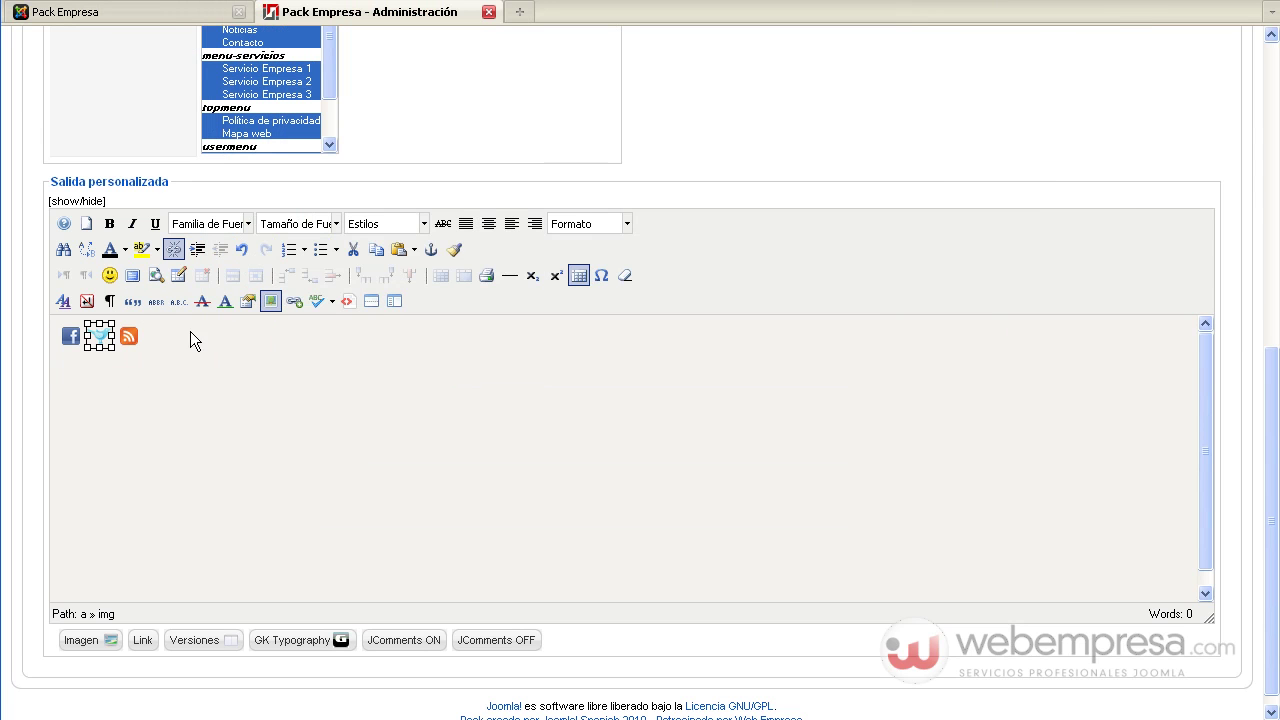
{"action": "left_click", "coordinate": [294, 301]}
{"action": "key", "text": "ctrl+v"}
{"action": "left_click", "coordinate": [451, 598]}
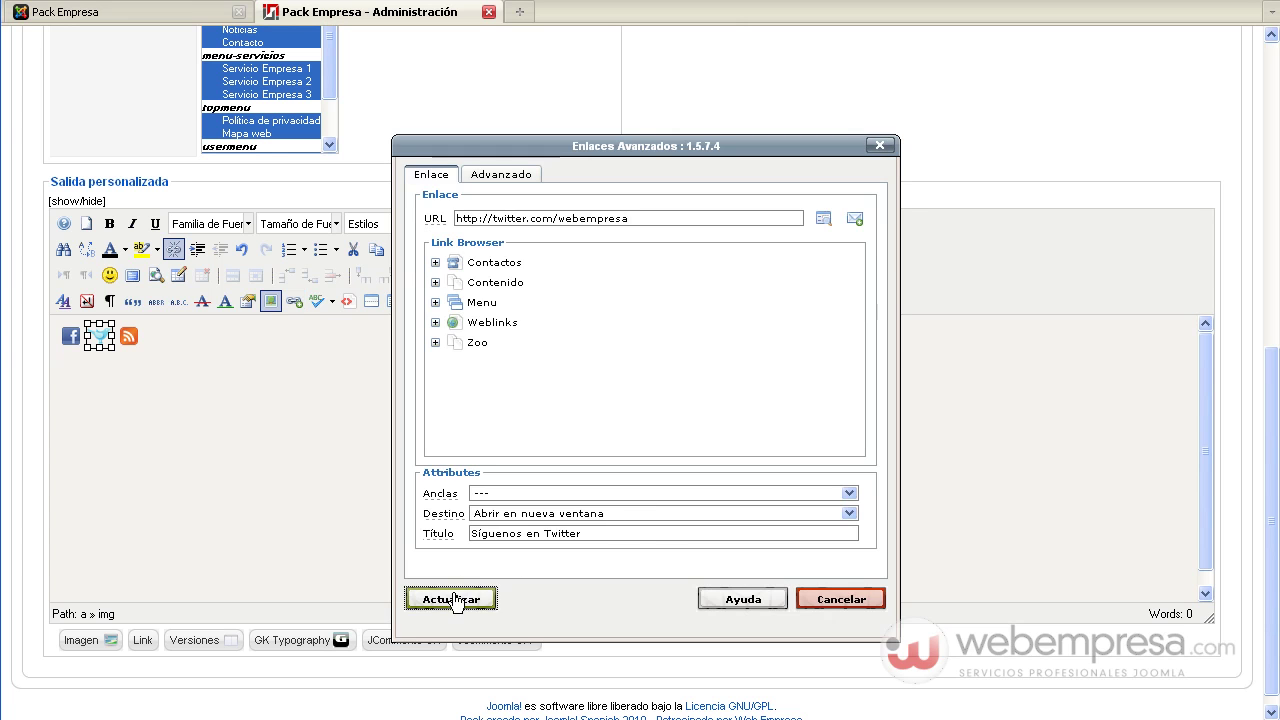
- Save the Redes sociales module and test its Twitter link on the reloaded public home page
{"action": "scroll", "coordinate": [1006, 137], "scroll_direction": "up", "scroll_amount": 10}
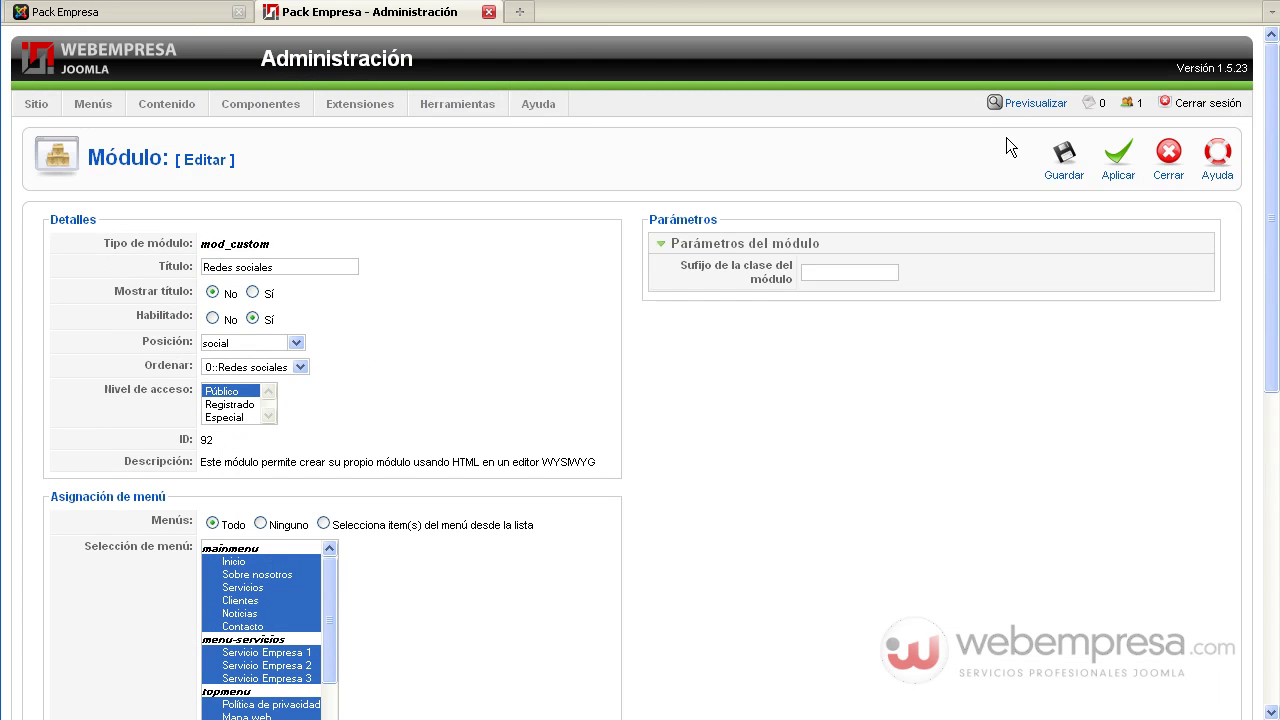
{"action": "left_click", "coordinate": [1064, 160]}
{"action": "left_click", "coordinate": [238, 13]}
{"action": "key", "text": "F5"}
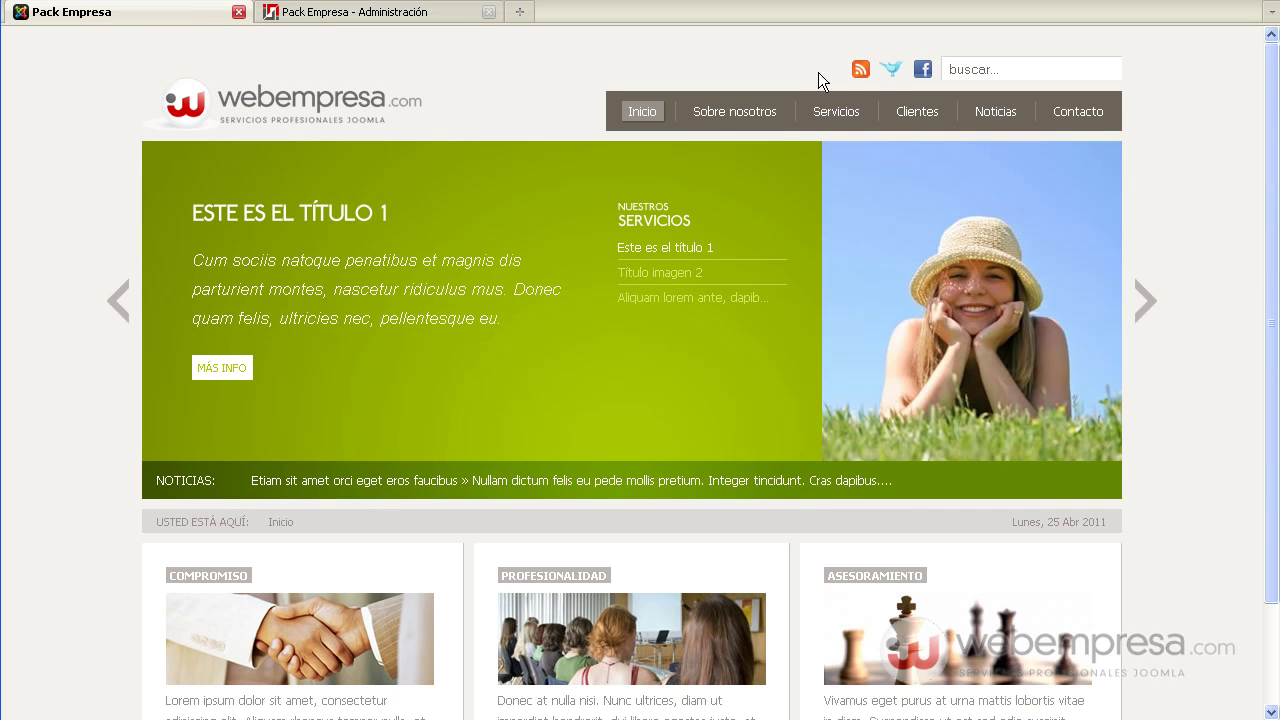
{"action": "left_click", "coordinate": [890, 76]}
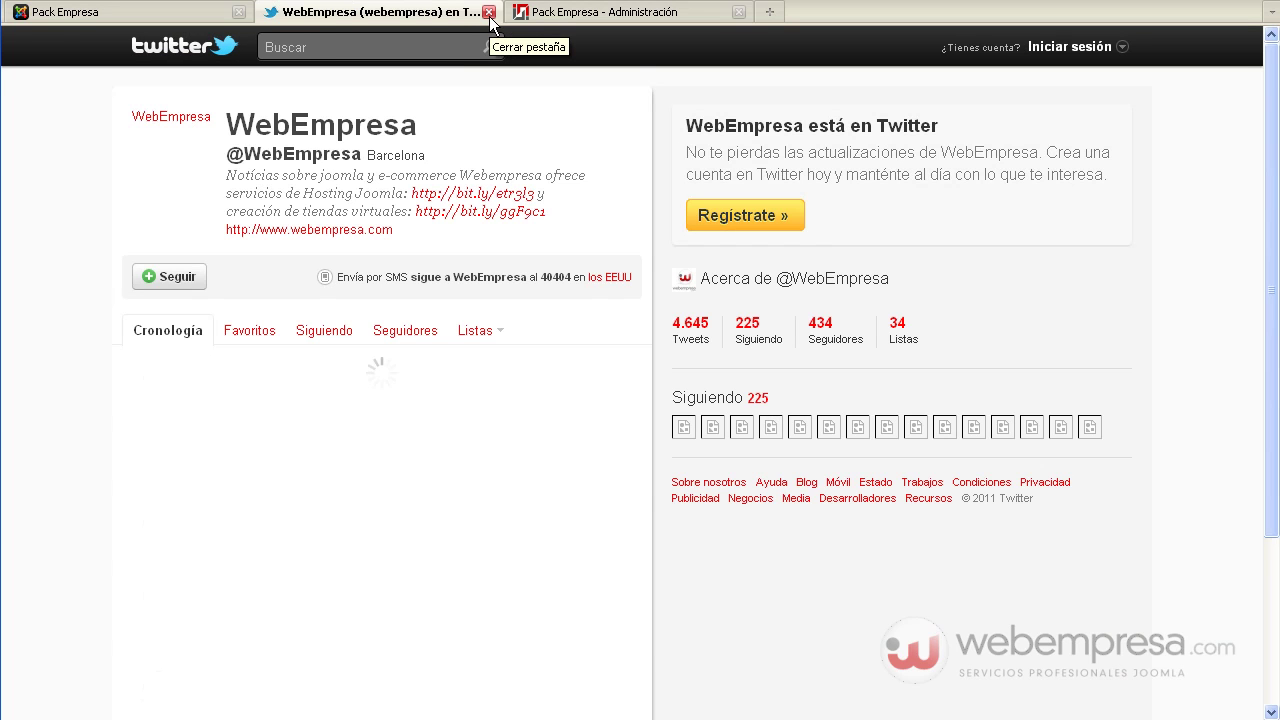
{"action": "left_click", "coordinate": [489, 13]}
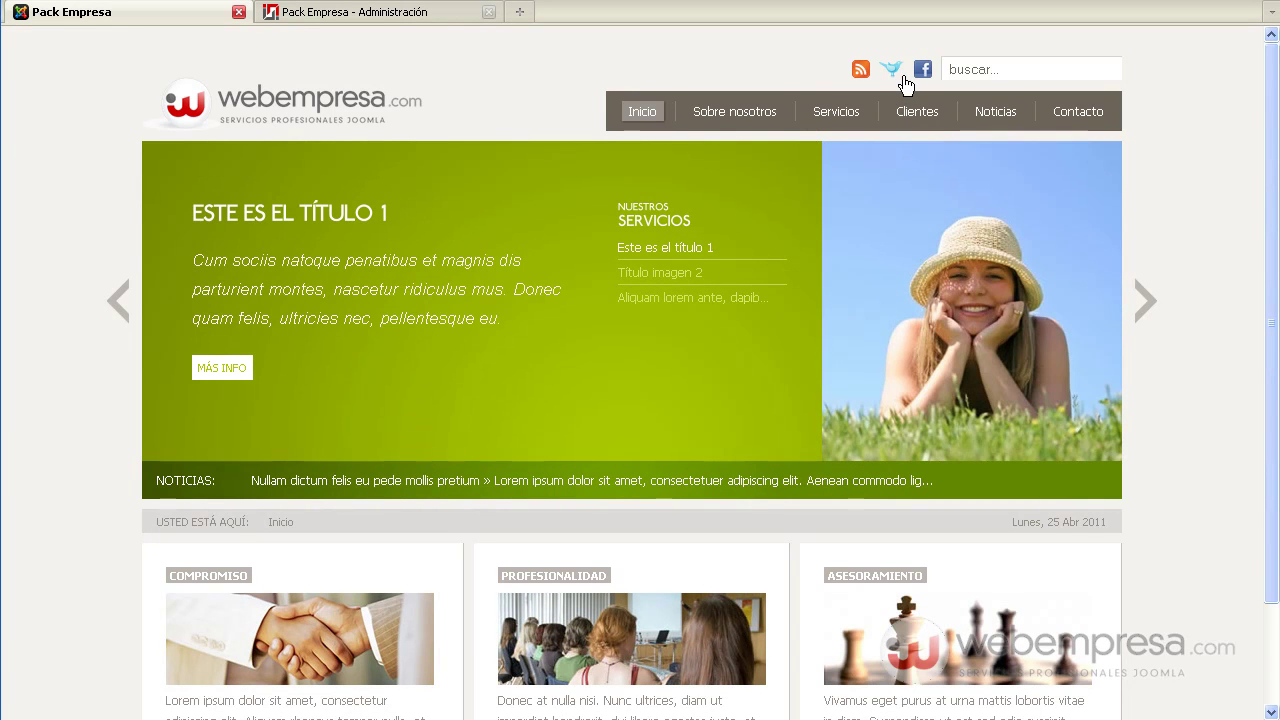
- Compare the module list with the public home page, examining the enabled state and position of the modules such as Redes sociales
{"action": "left_click", "coordinate": [369, 13]}
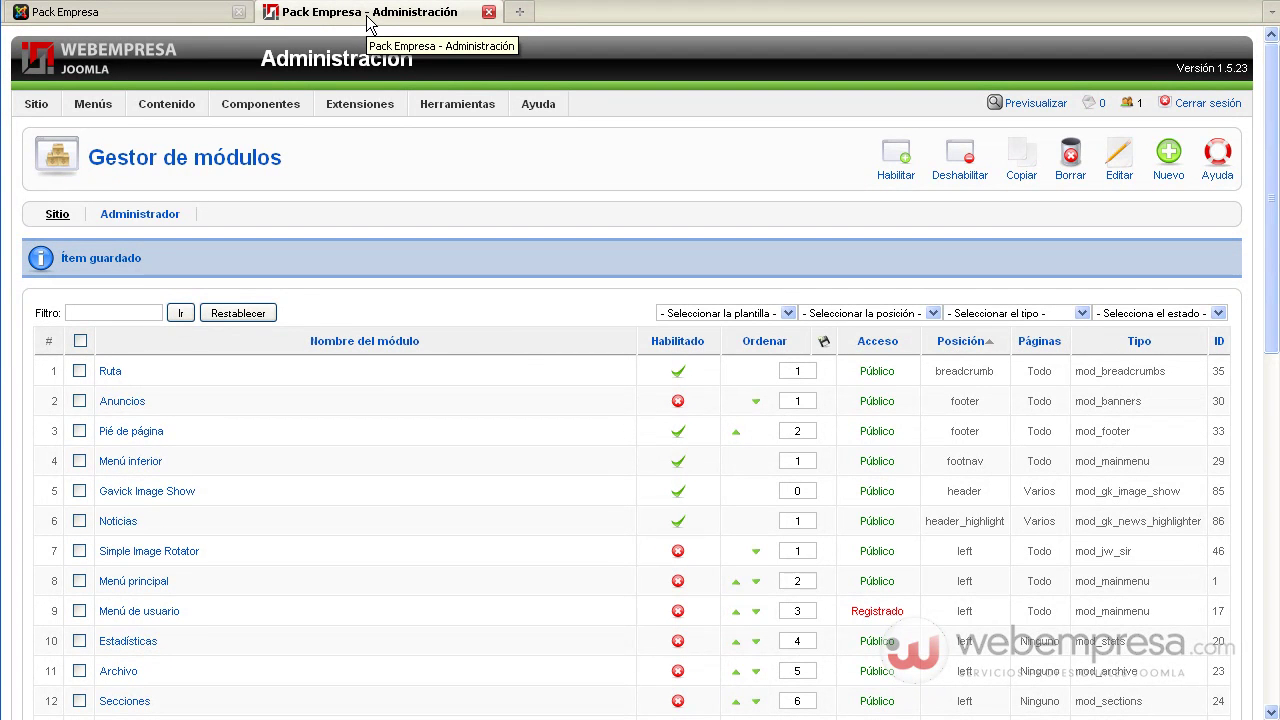
{"action": "left_click", "coordinate": [166, 14]}
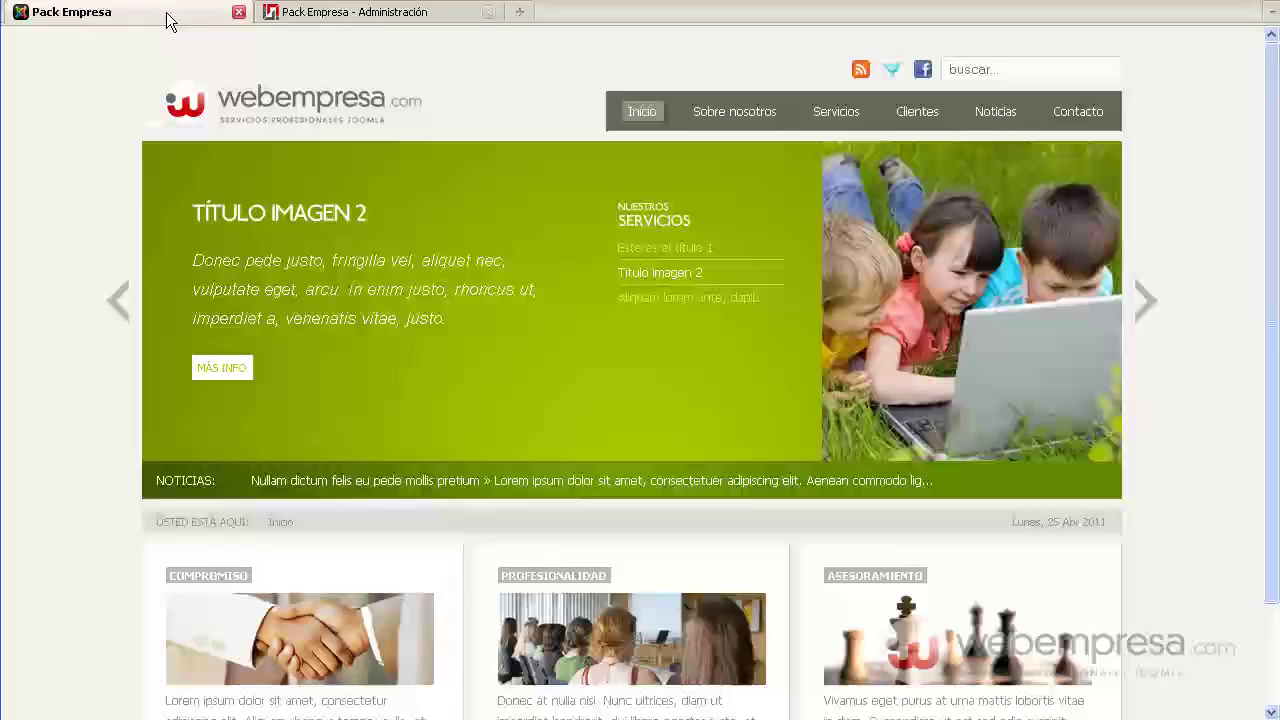
{"action": "left_click", "coordinate": [322, 14]}
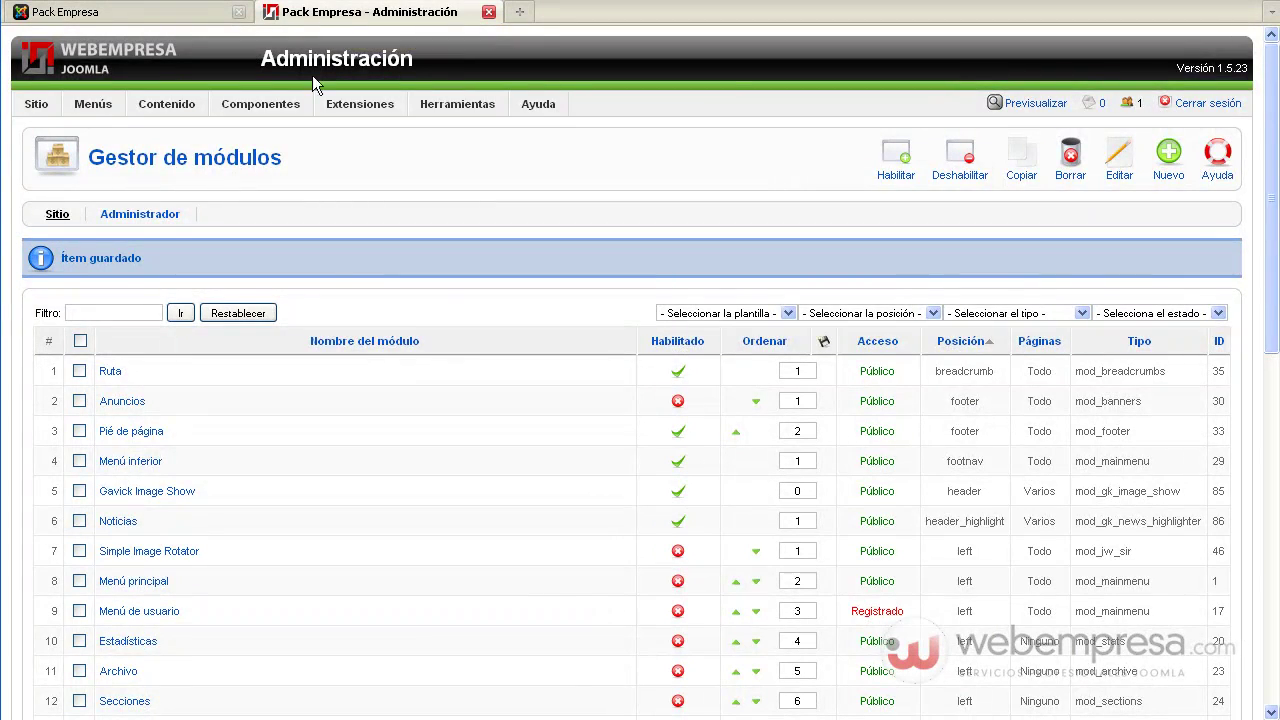
{"action": "scroll", "coordinate": [309, 306], "scroll_direction": "down", "scroll_amount": 5}
{"action": "scroll", "coordinate": [318, 372], "scroll_direction": "down", "scroll_amount": 3}
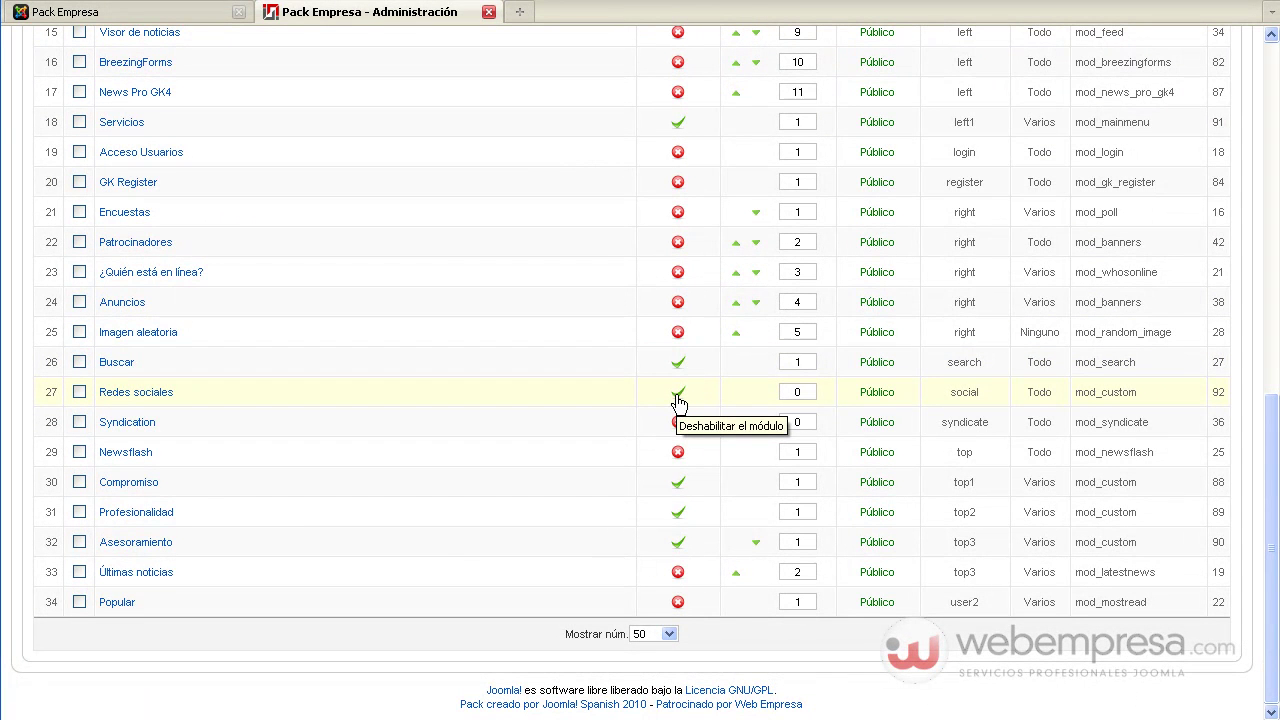
{"action": "left_click", "coordinate": [215, 20]}
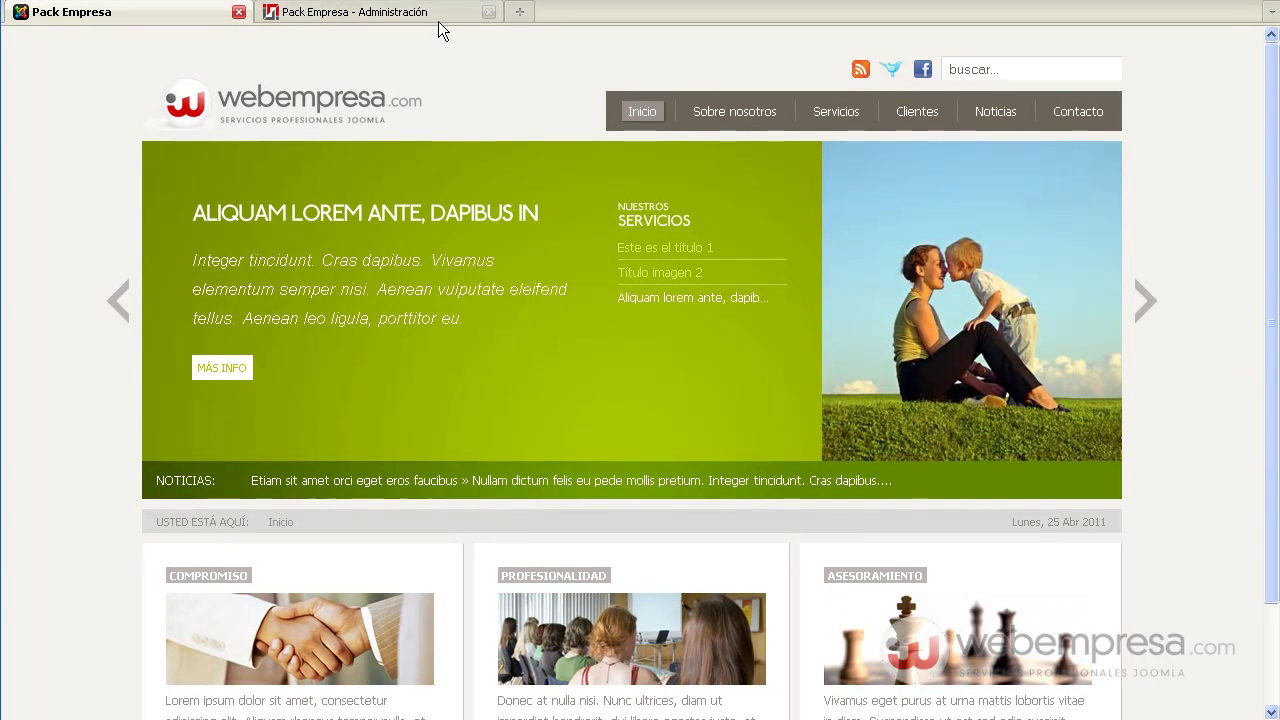
{"action": "left_click", "coordinate": [385, 14]}
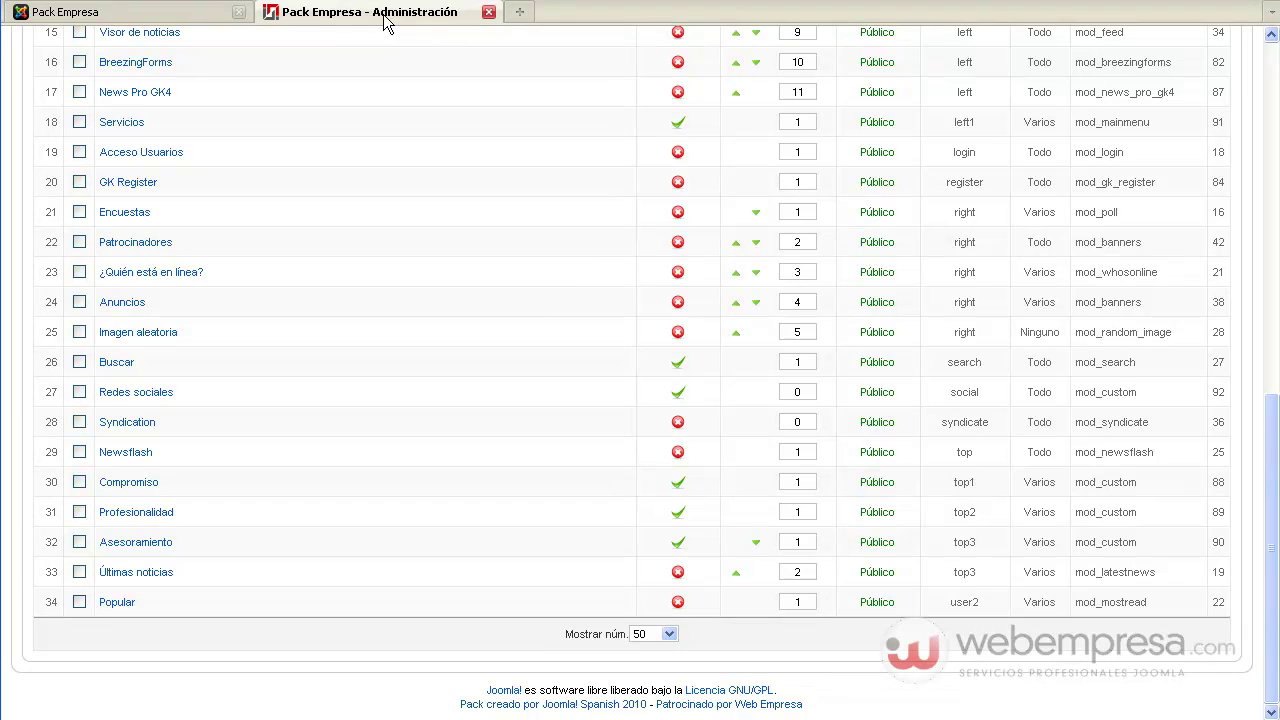
{"action": "left_click", "coordinate": [130, 12]}
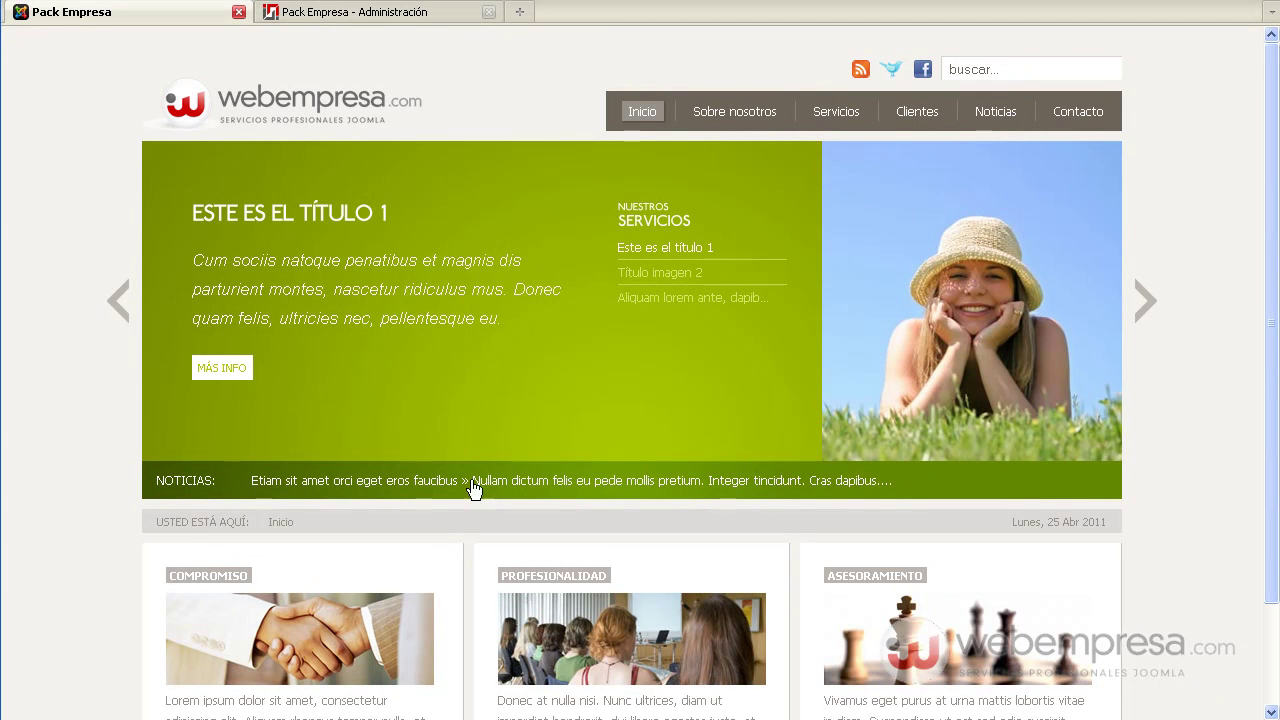
{"action": "left_click", "coordinate": [385, 13]}
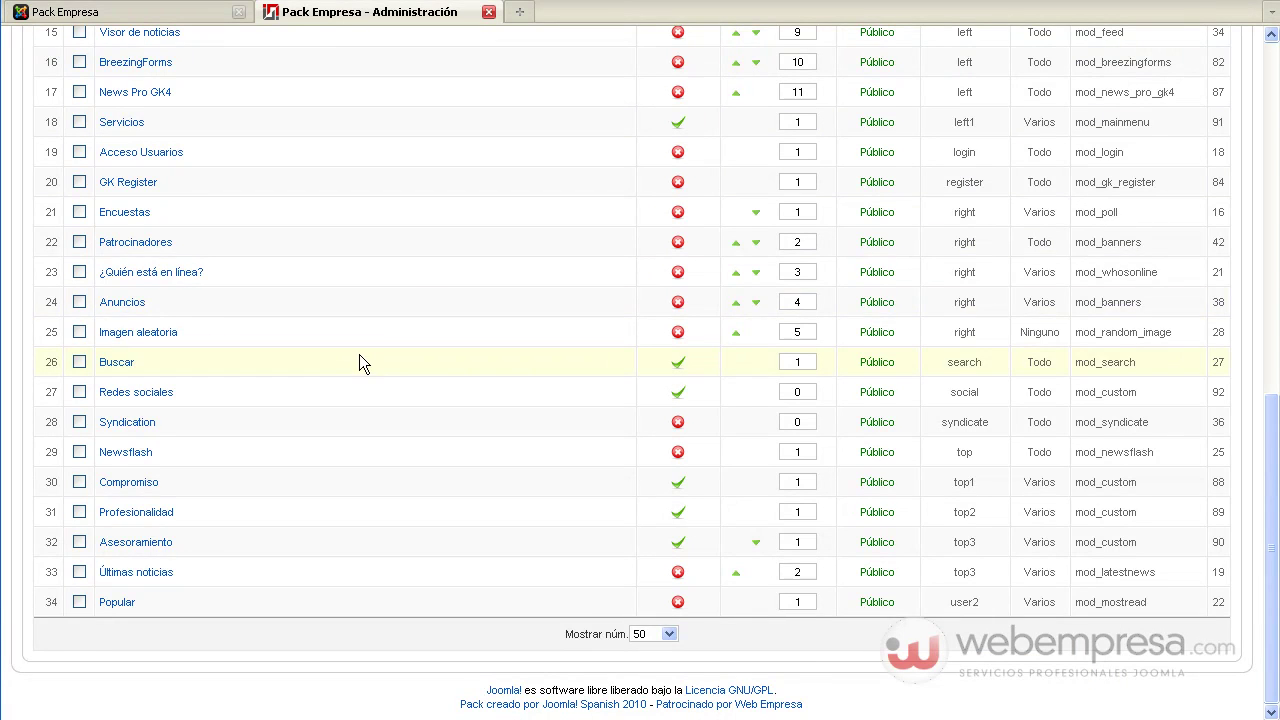
- Disable the Noticias module in the header_highlight position and check the reloaded public home page
{"action": "scroll", "coordinate": [362, 350], "scroll_direction": "up", "scroll_amount": 5}
{"action": "scroll", "coordinate": [469, 362], "scroll_direction": "up", "scroll_amount": 3}
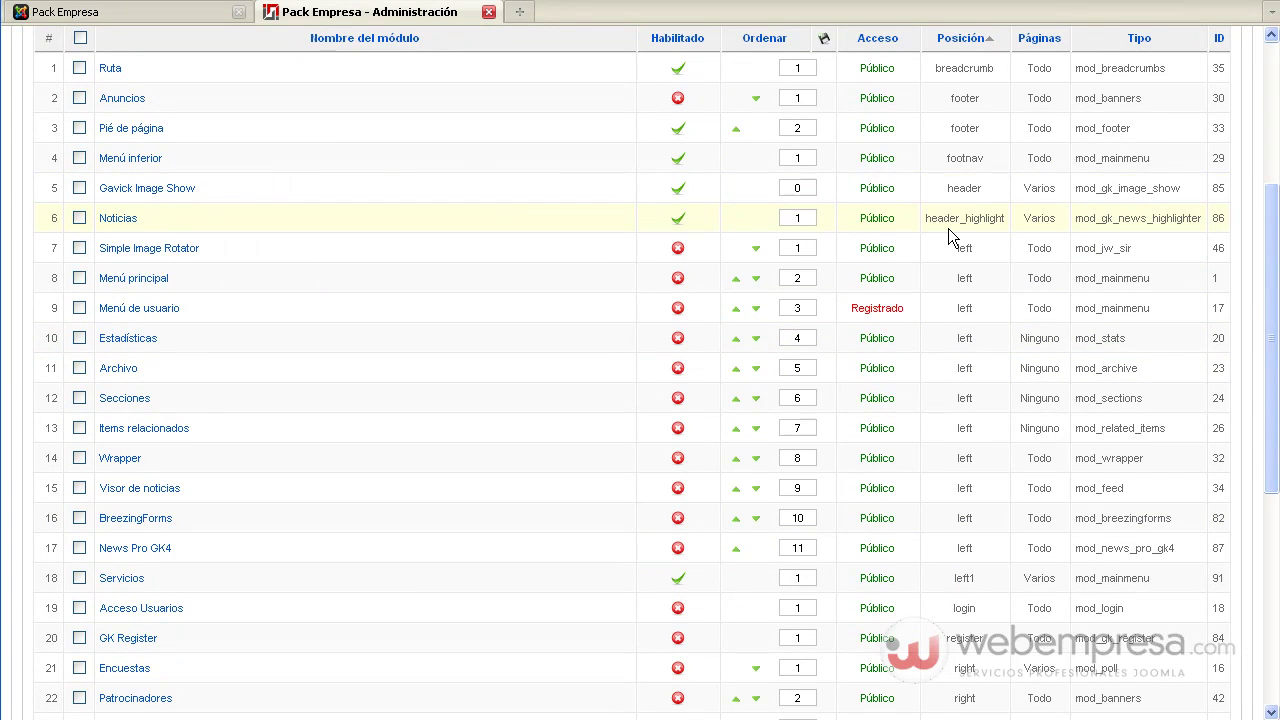
{"action": "left_click", "coordinate": [676, 222]}
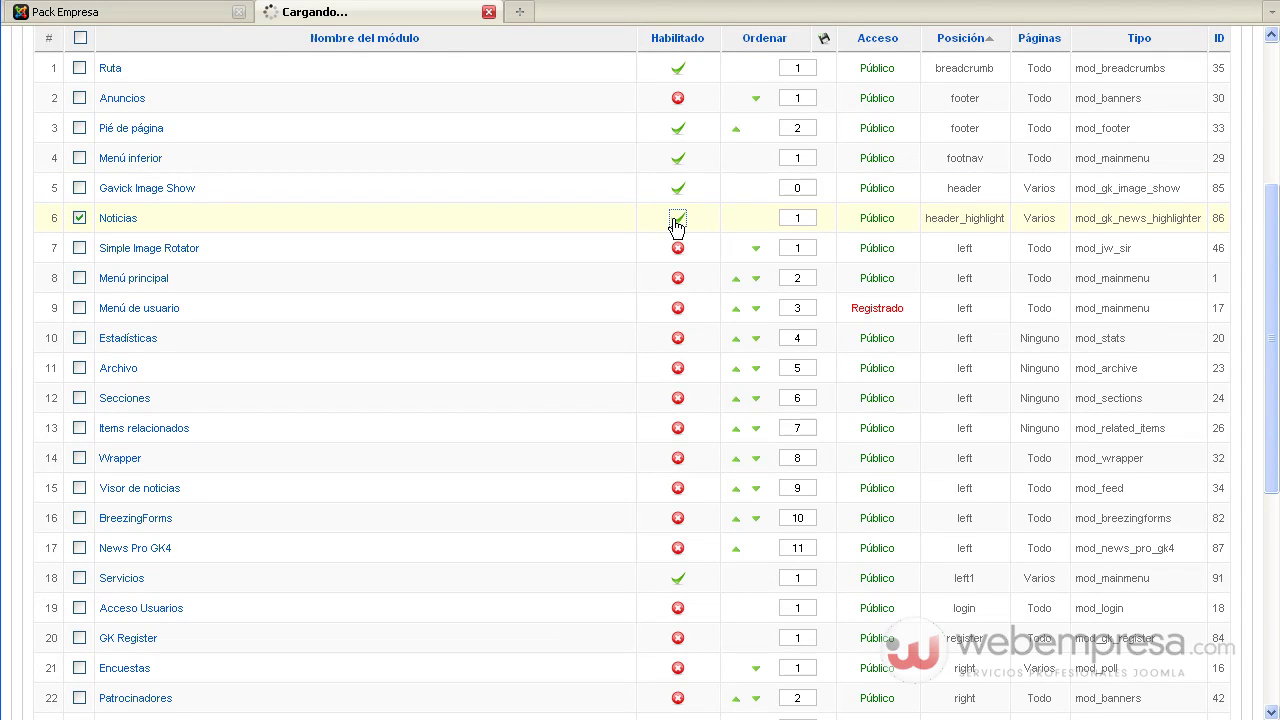
{"action": "left_click", "coordinate": [172, 16]}
{"action": "left_click", "coordinate": [300, 100]}
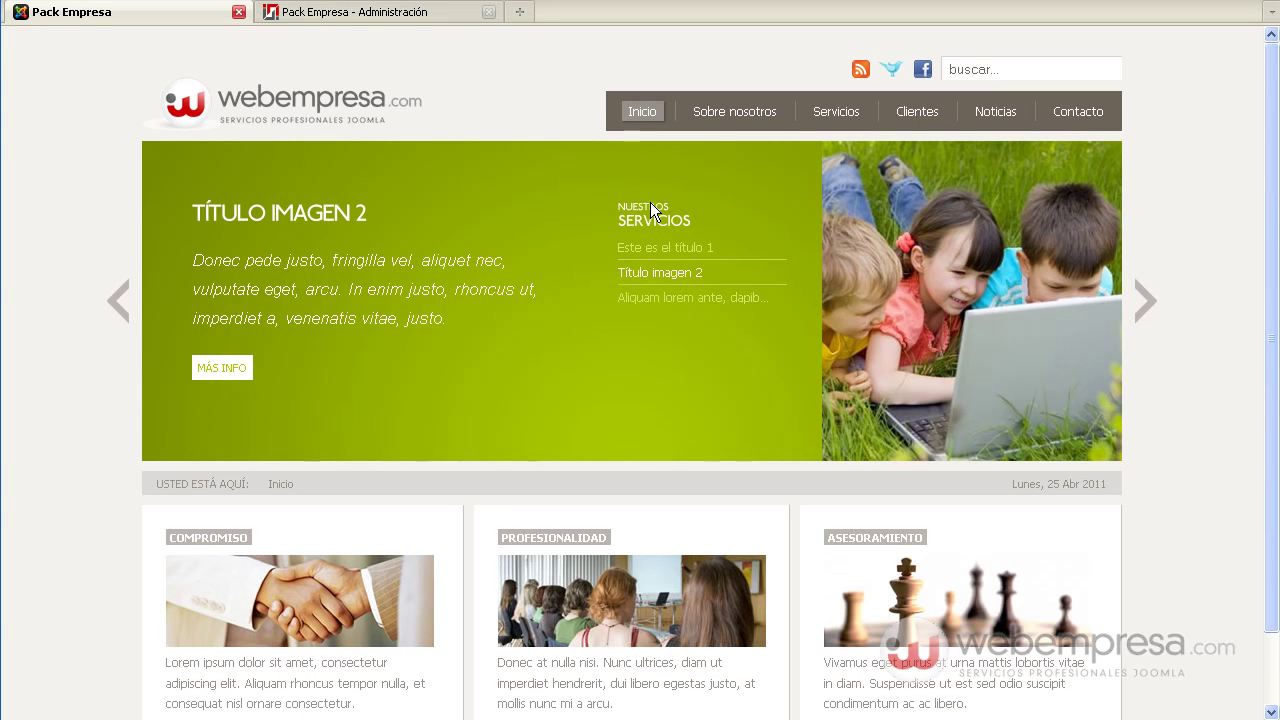
- Disable the Gavick Image Show module in the header position and check the reloaded public home page
{"action": "left_click", "coordinate": [406, 14]}
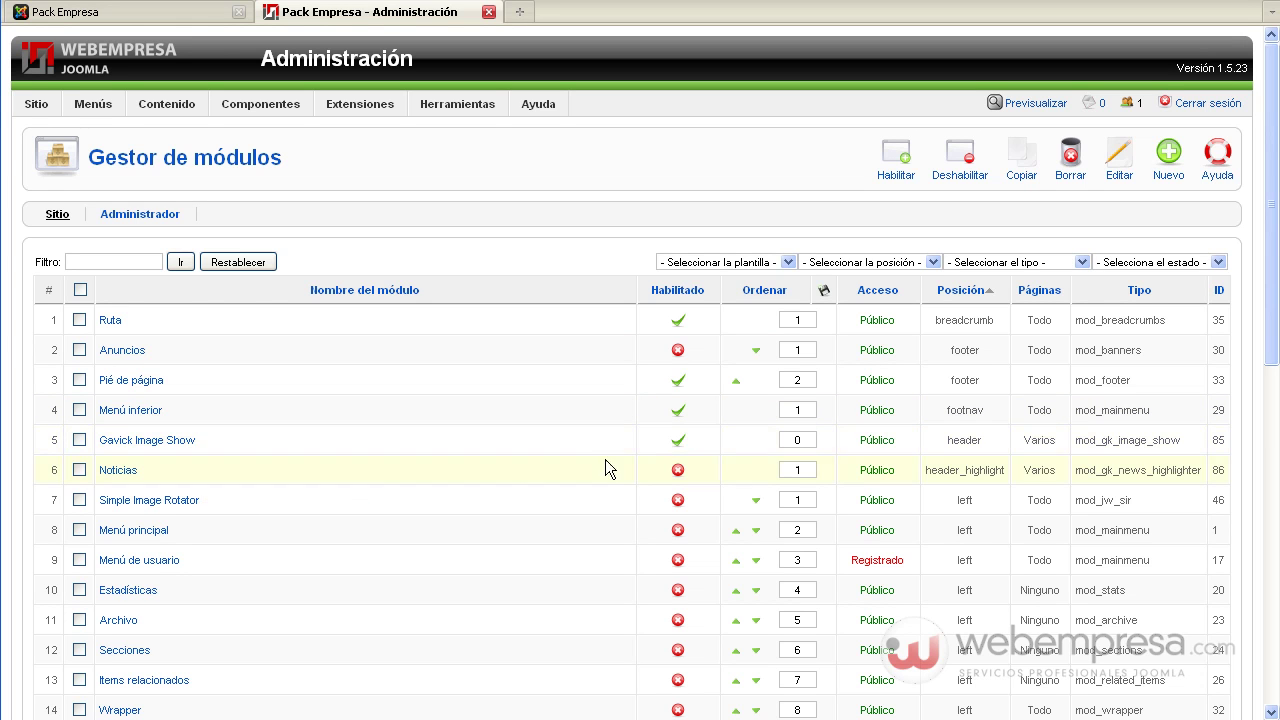
{"action": "left_click", "coordinate": [677, 442]}
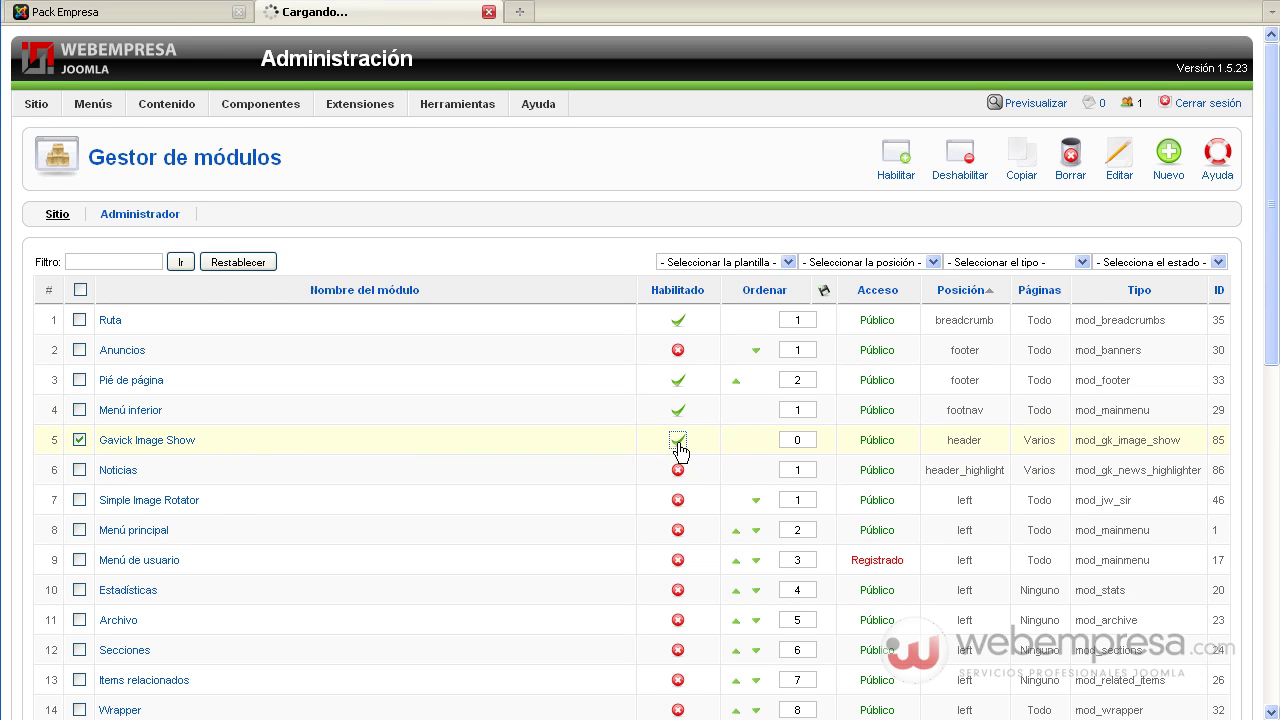
{"action": "left_click", "coordinate": [160, 18]}
{"action": "key", "text": "F5"}
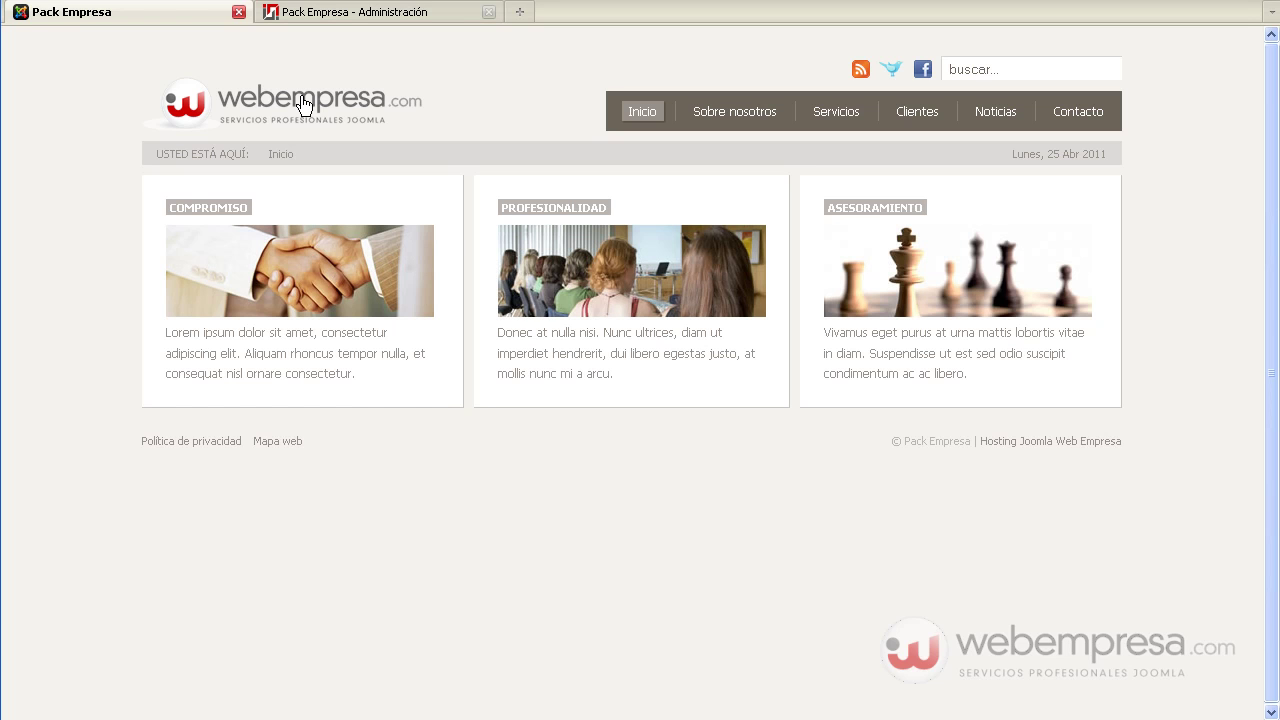
- Re-enable the Gavick Image Show and Noticias modules and check the reloaded public home page
{"action": "left_click", "coordinate": [306, 12]}
{"action": "mouse_move", "coordinate": [261, 104]}
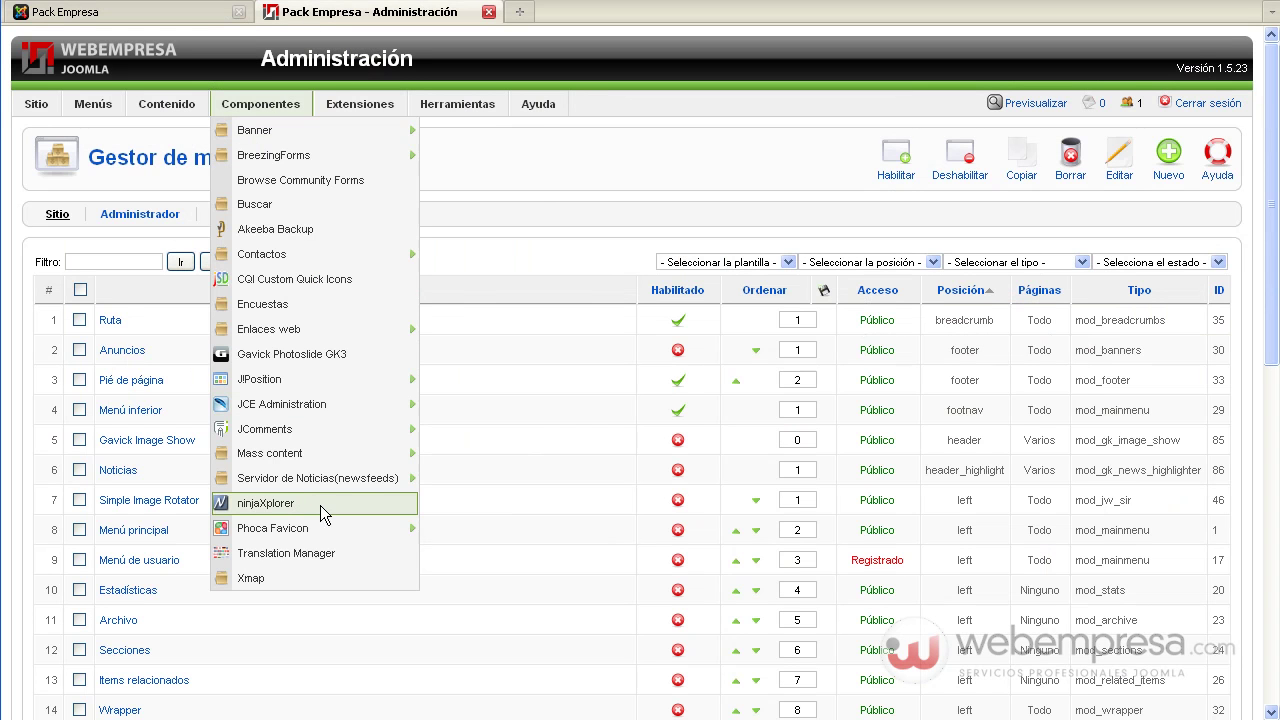
{"action": "left_click", "coordinate": [677, 442]}
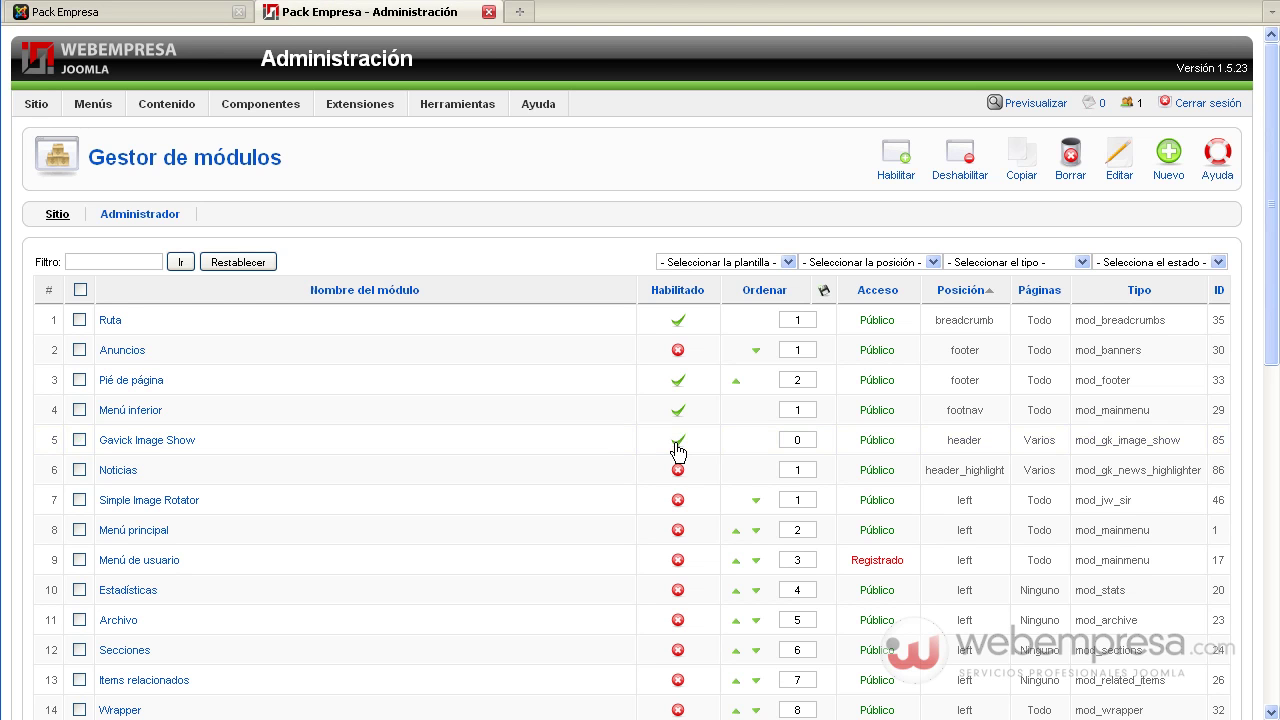
{"action": "left_click", "coordinate": [677, 470]}
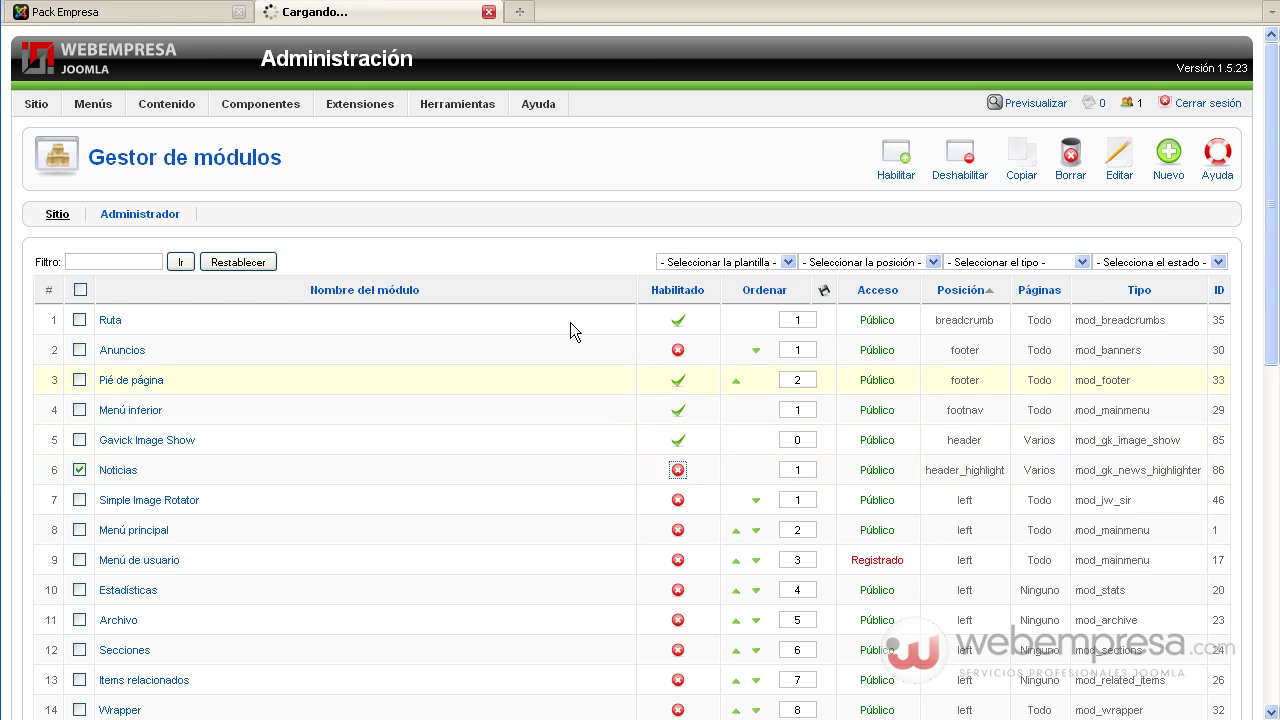
{"action": "left_click", "coordinate": [215, 16]}
{"action": "left_click", "coordinate": [378, 117]}
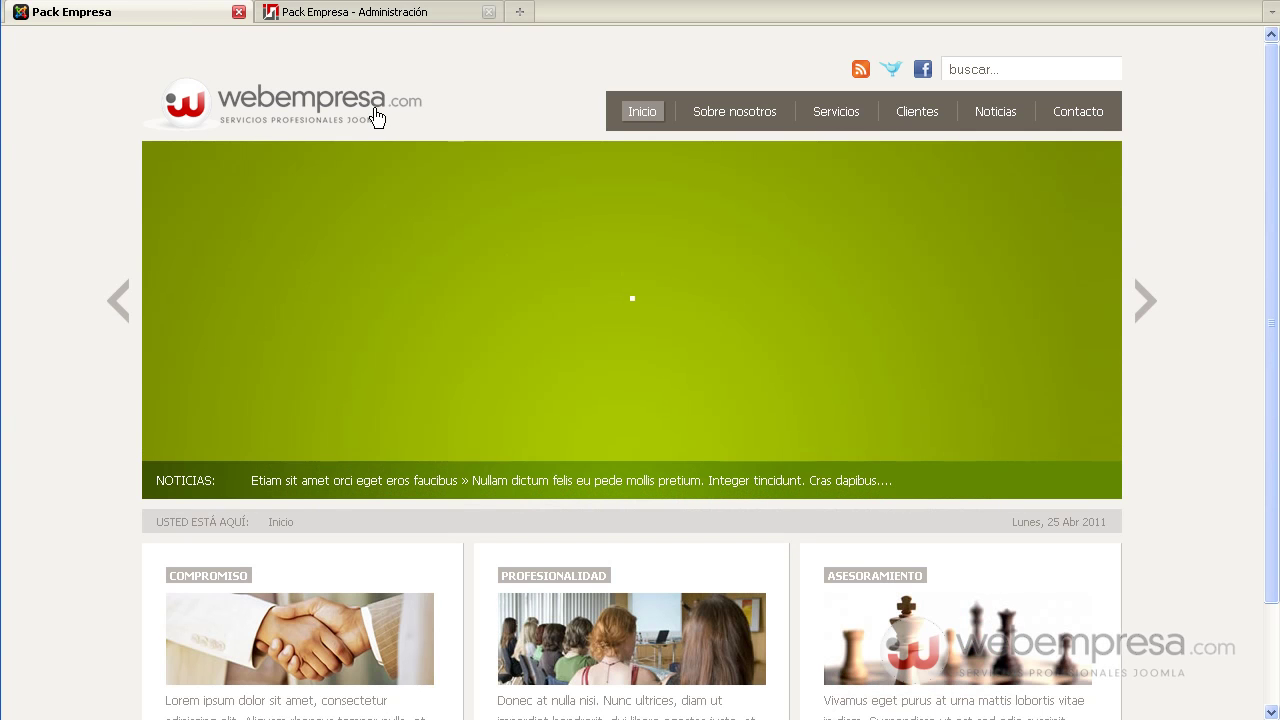
- Check which modules appear on the public Sobre nosotros page and return to the module manager
{"action": "left_click", "coordinate": [714, 112]}
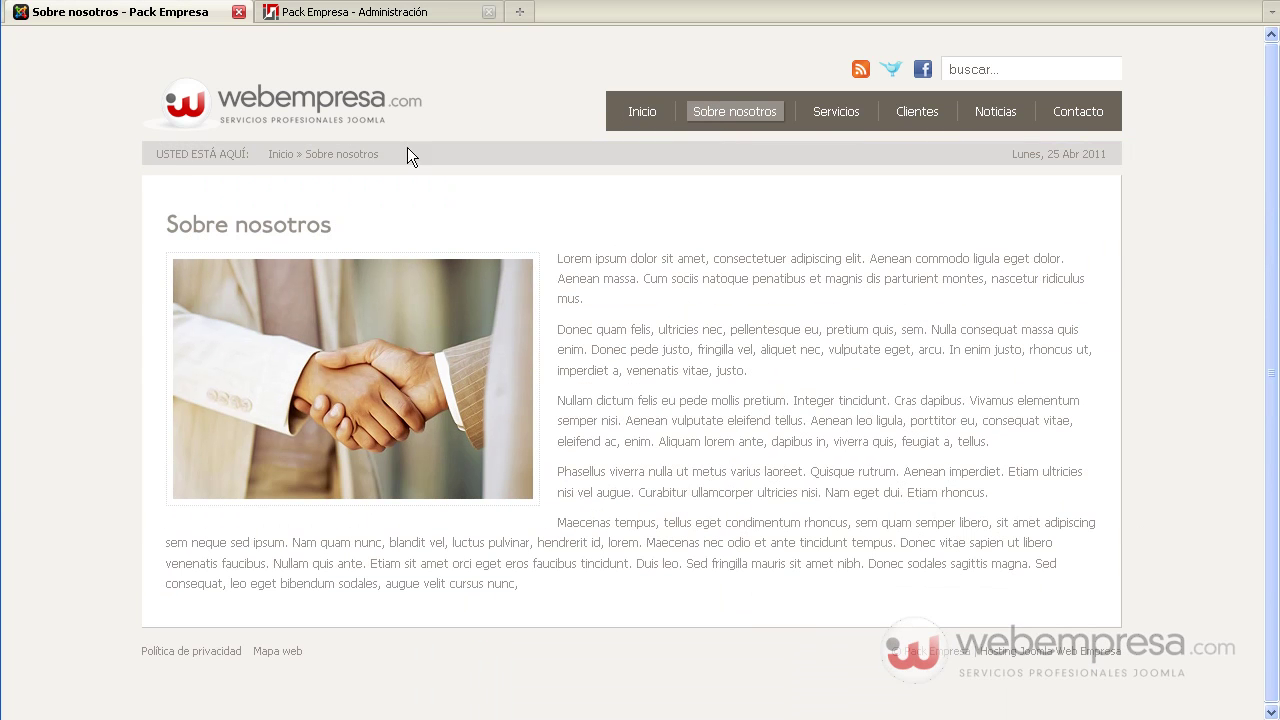
{"action": "left_click", "coordinate": [333, 13]}
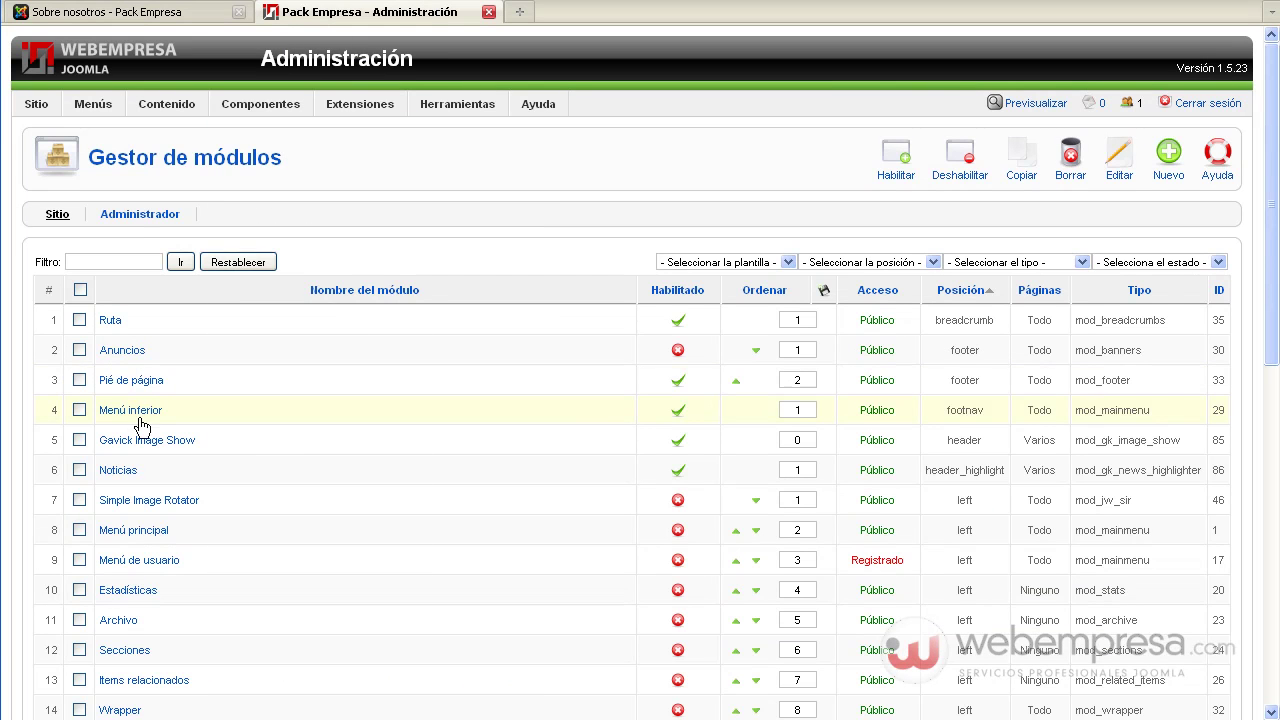
- Add Sobre nosotros to the Gavick Image Show module's menu assignment, save it, and check the public Sobre nosotros page
{"action": "left_click", "coordinate": [140, 442]}
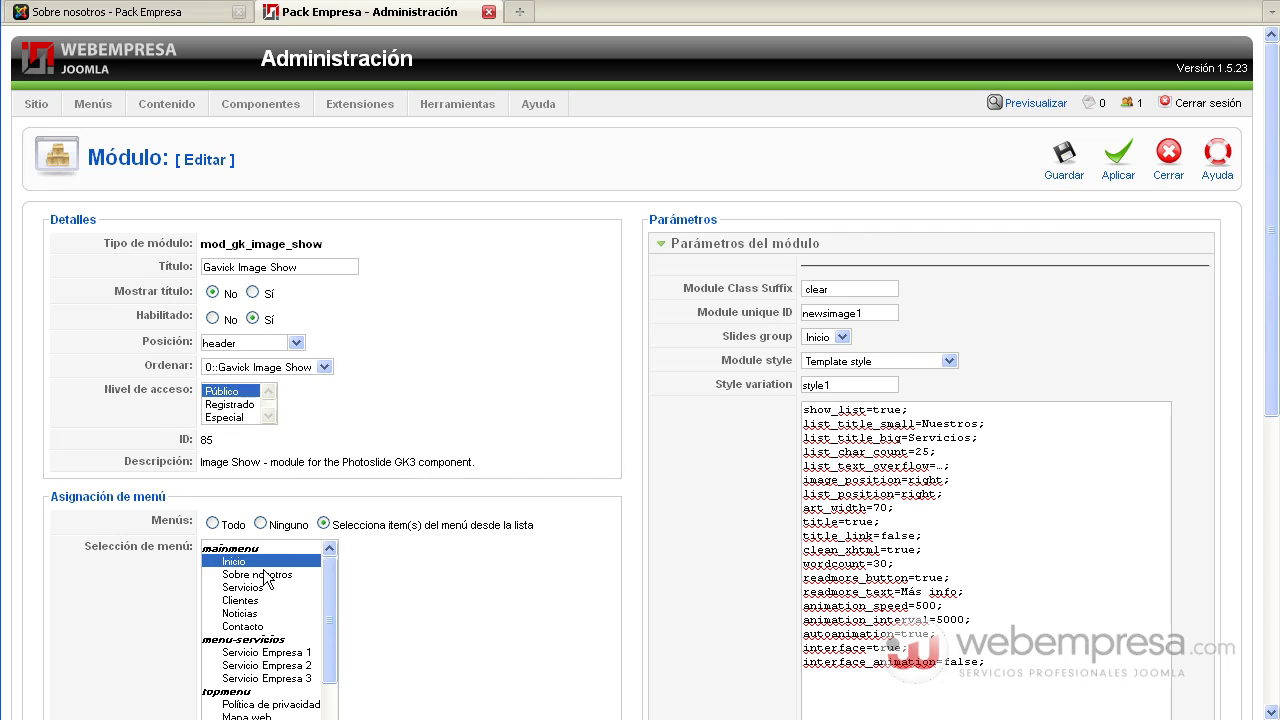
{"action": "left_click", "coordinate": [258, 575], "text": "ctrl"}
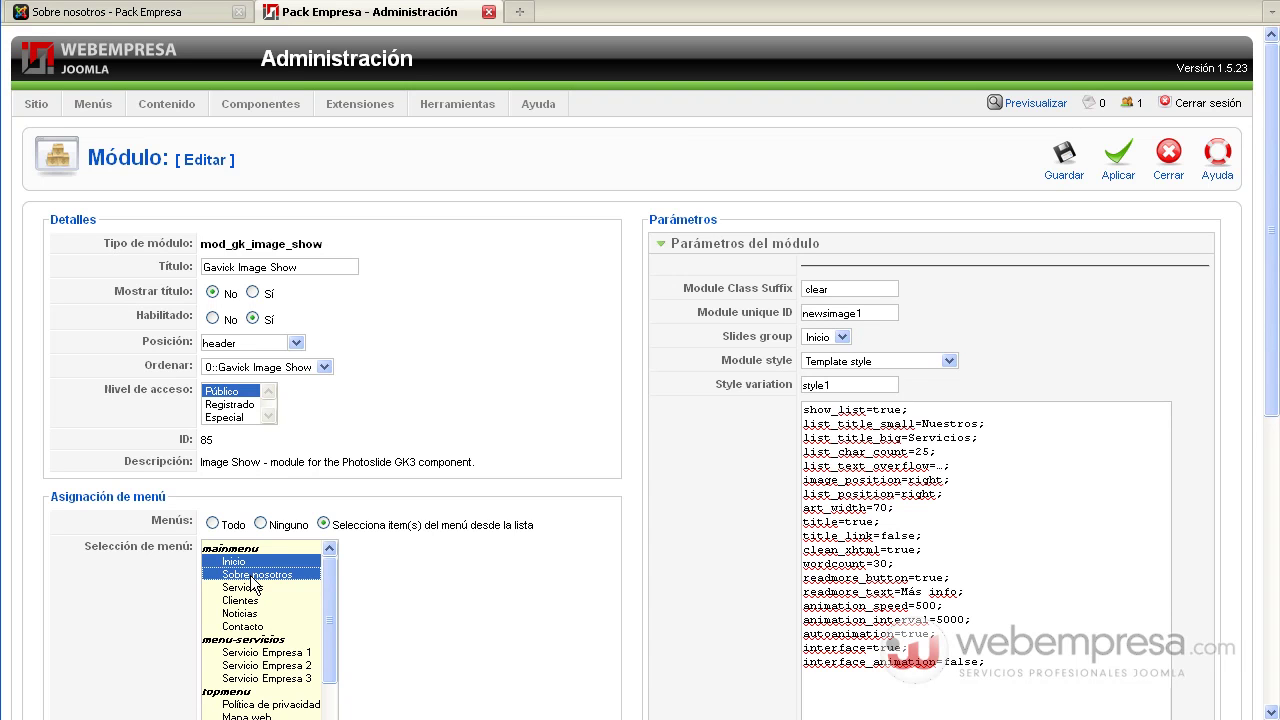
{"action": "left_click", "coordinate": [1063, 178]}
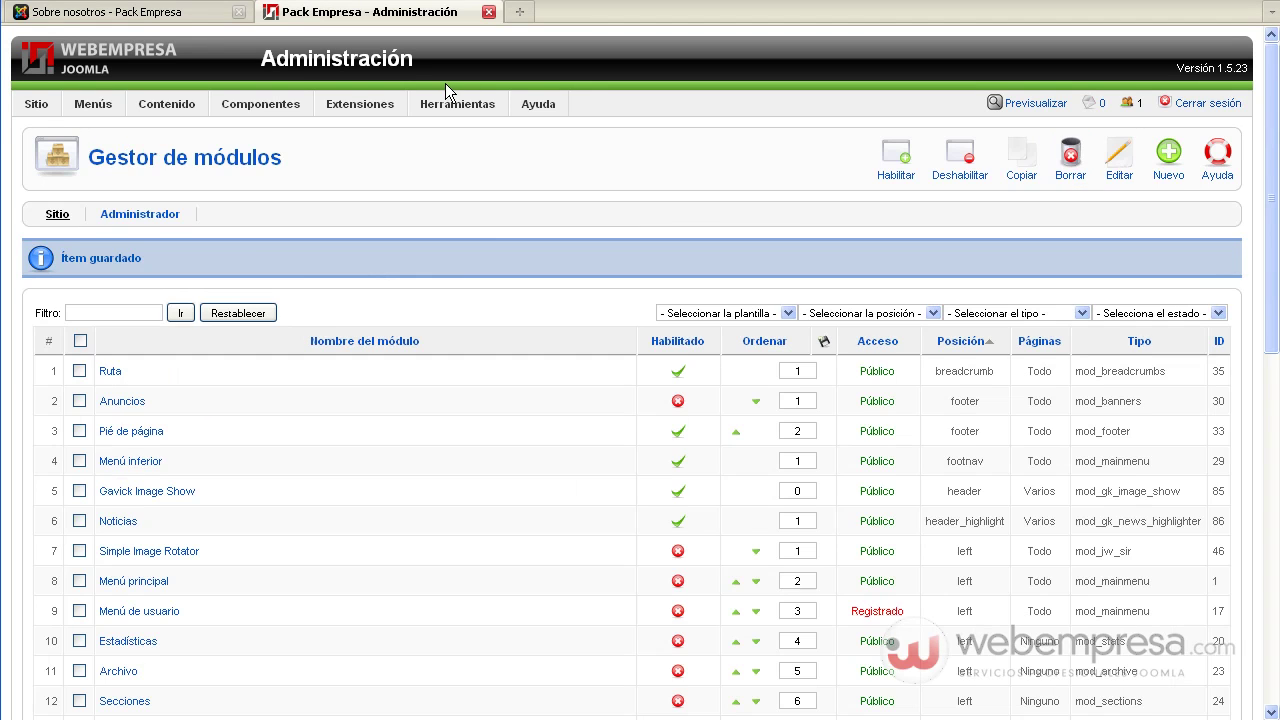
{"action": "left_click", "coordinate": [204, 14]}
{"action": "left_click", "coordinate": [700, 118]}
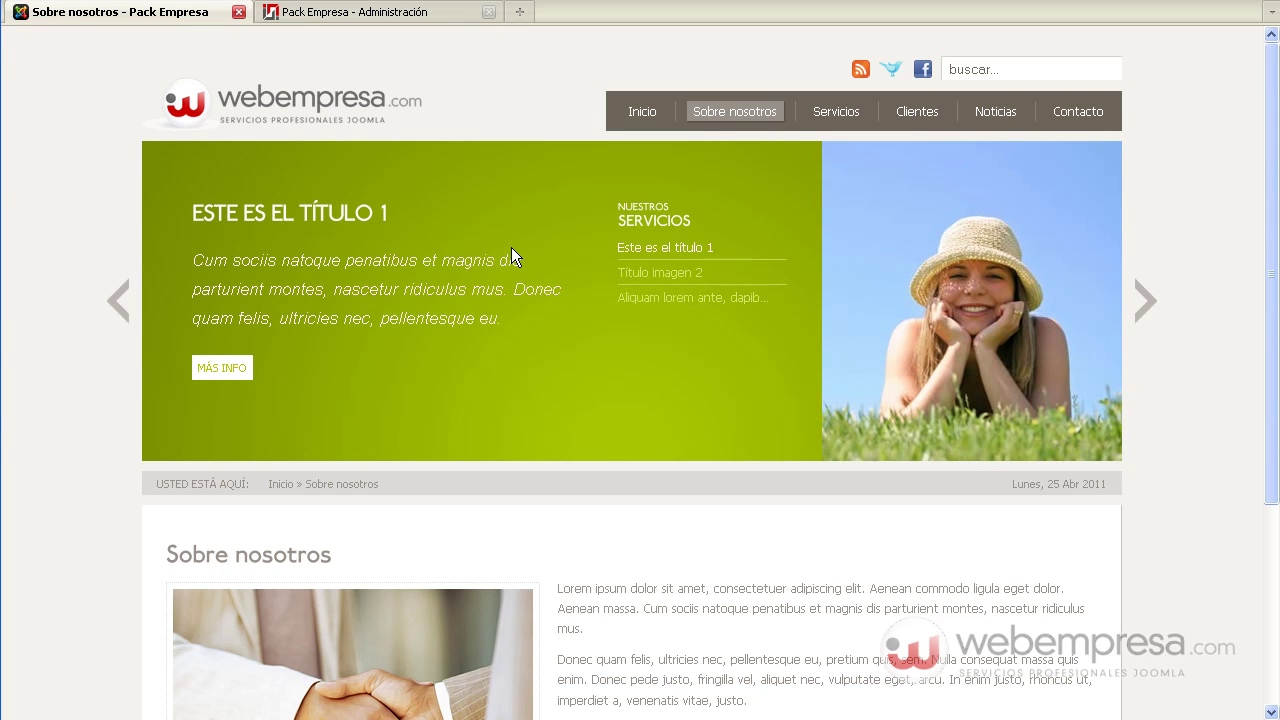
- Examine the modules on the public home page, down to the Asesoramiento block beside Compromiso and Profesionalidad
{"action": "left_click", "coordinate": [633, 115]}
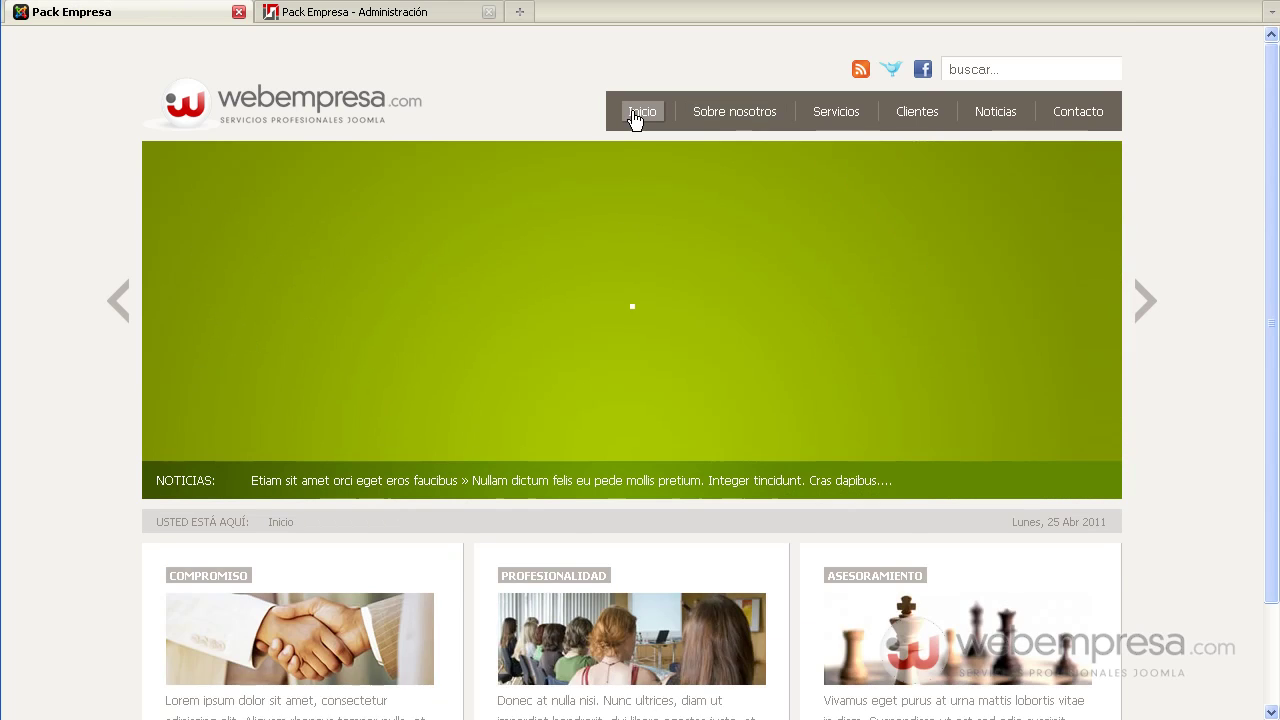
{"action": "scroll", "coordinate": [632, 125], "scroll_direction": "down", "scroll_amount": 2}
{"action": "scroll", "coordinate": [631, 125], "scroll_direction": "up", "scroll_amount": 2}
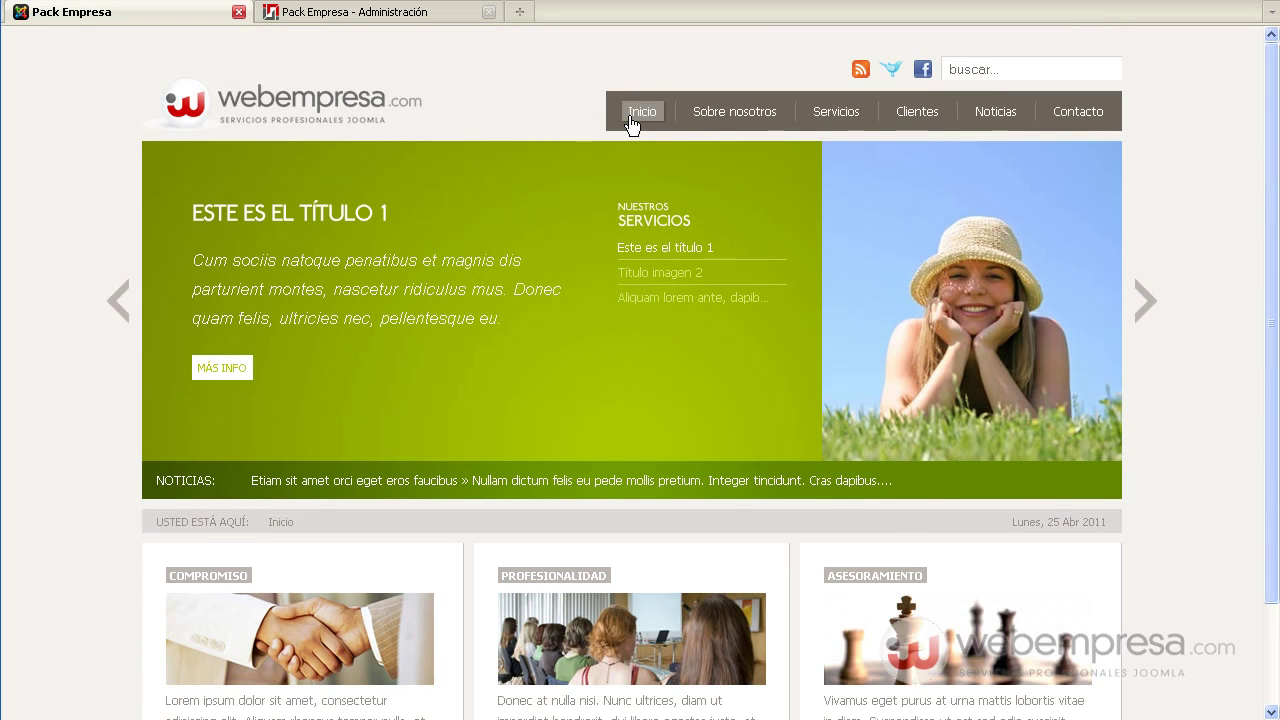
{"action": "scroll", "coordinate": [631, 126], "scroll_direction": "down", "scroll_amount": 2}
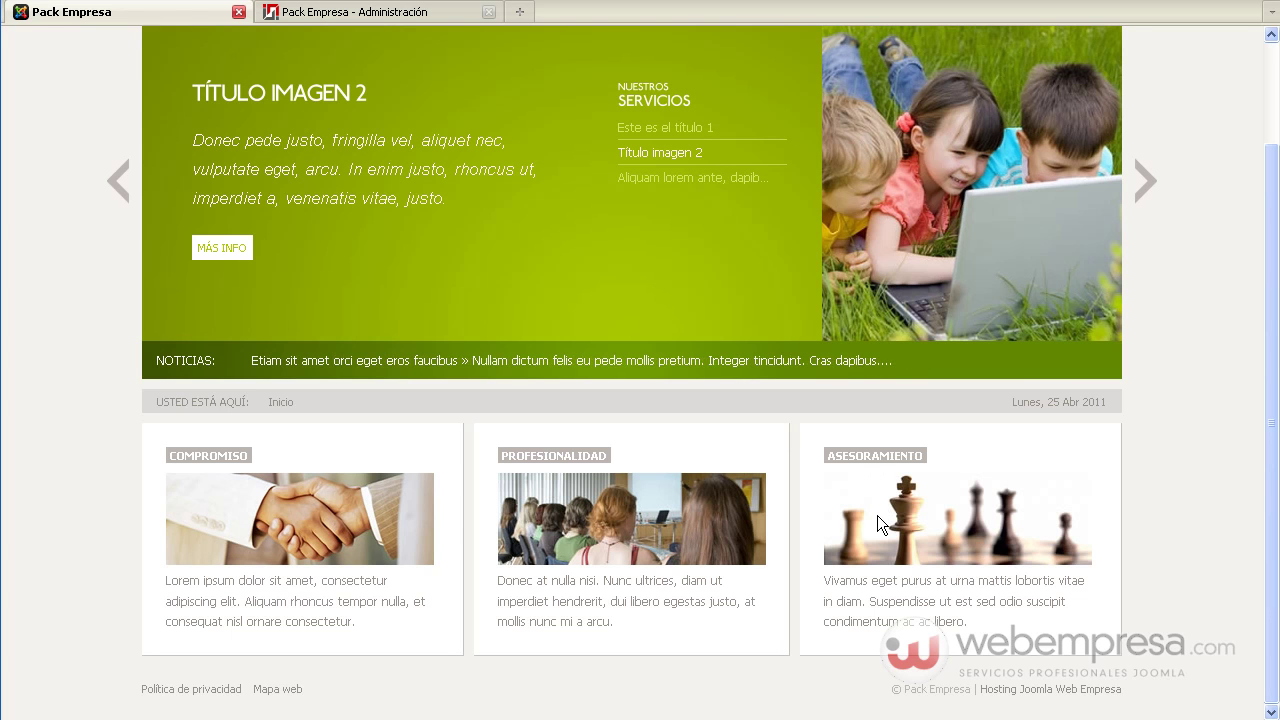
{"action": "left_click_drag", "start_coordinate": [826, 458], "coordinate": [923, 458]}
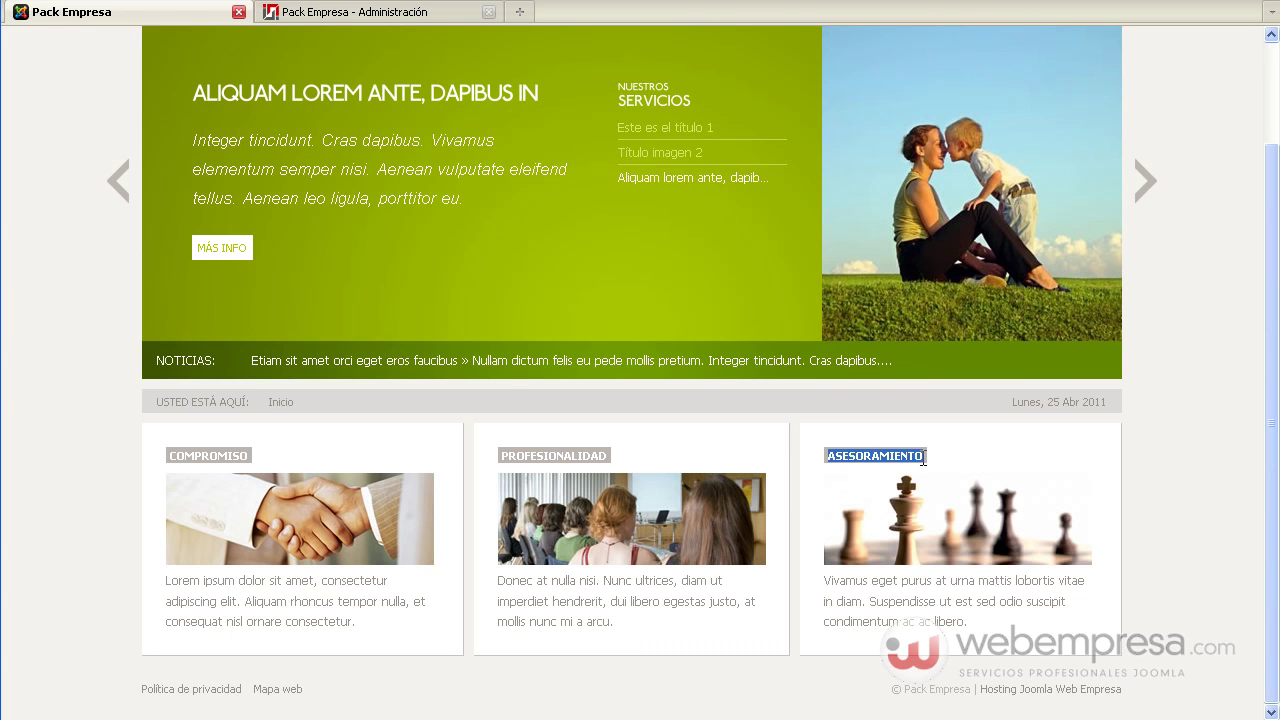
- Disable the Asesoramiento module, enable Últimas noticias in the same top3 position, and check the reloaded public home page
{"action": "left_click", "coordinate": [348, 15]}
{"action": "scroll", "coordinate": [396, 437], "scroll_direction": "down", "scroll_amount": 10}
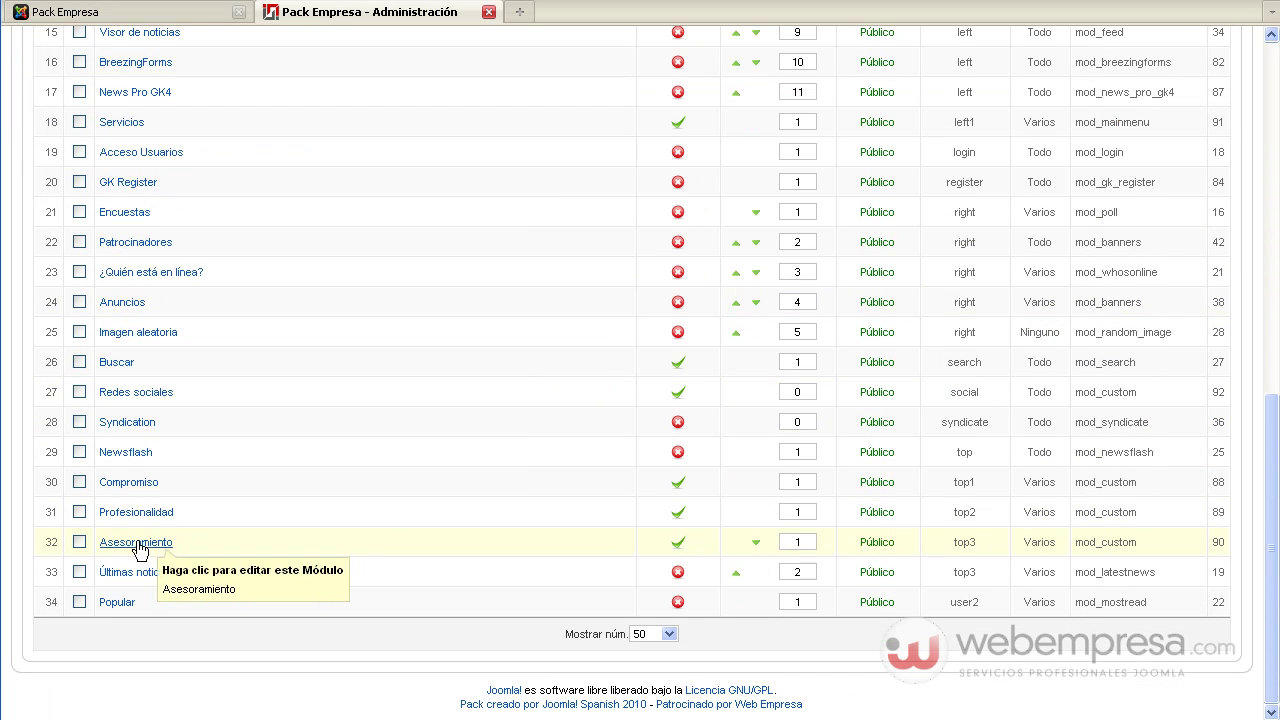
{"action": "left_click", "coordinate": [678, 544]}
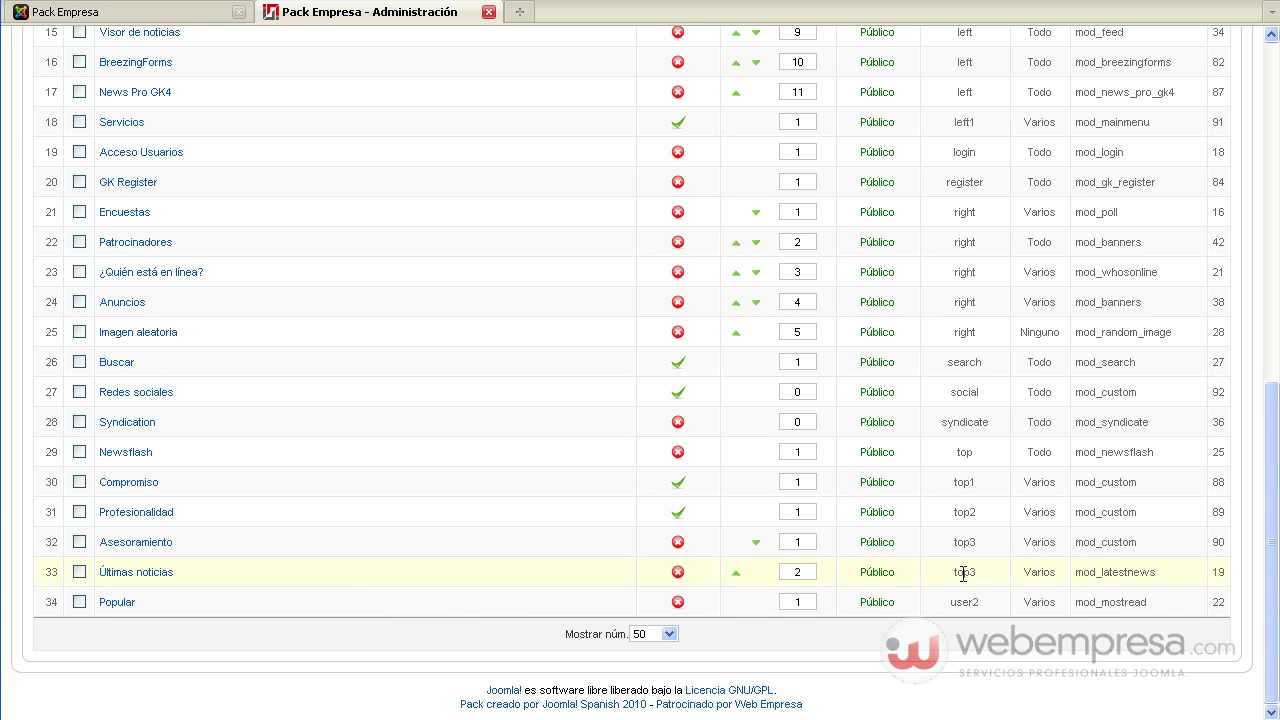
{"action": "left_click", "coordinate": [678, 572]}
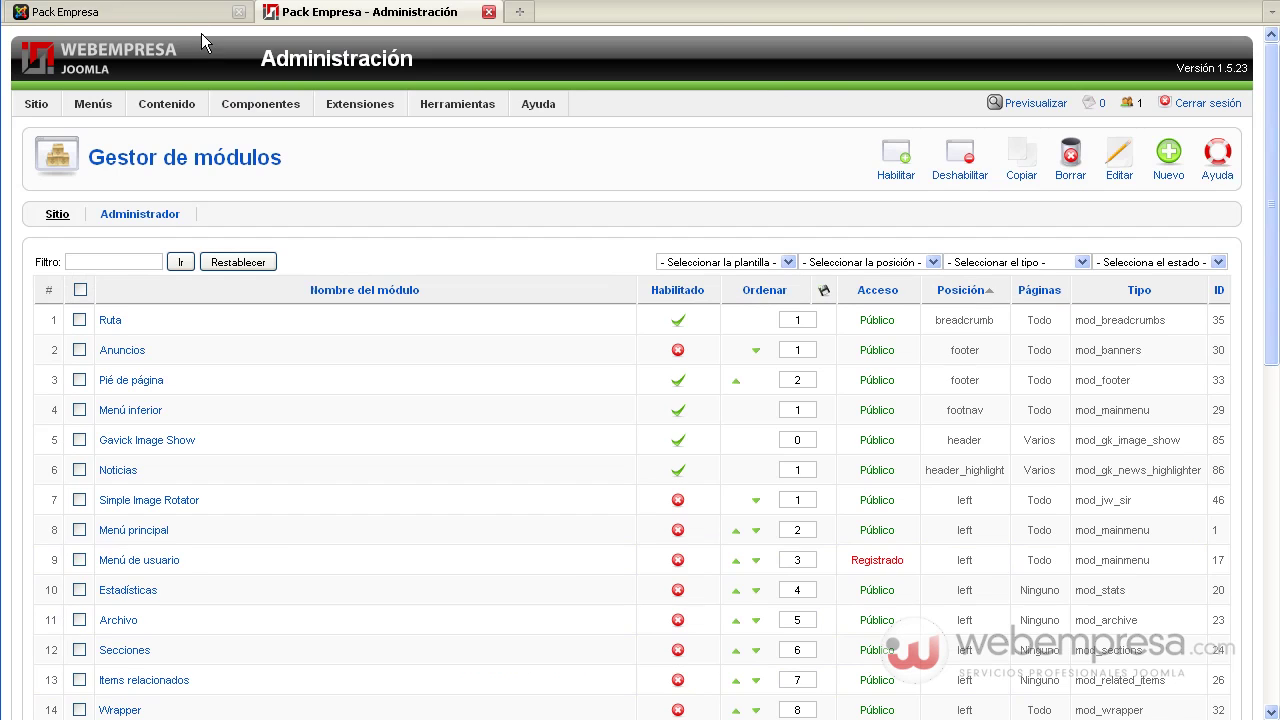
{"action": "left_click", "coordinate": [189, 16]}
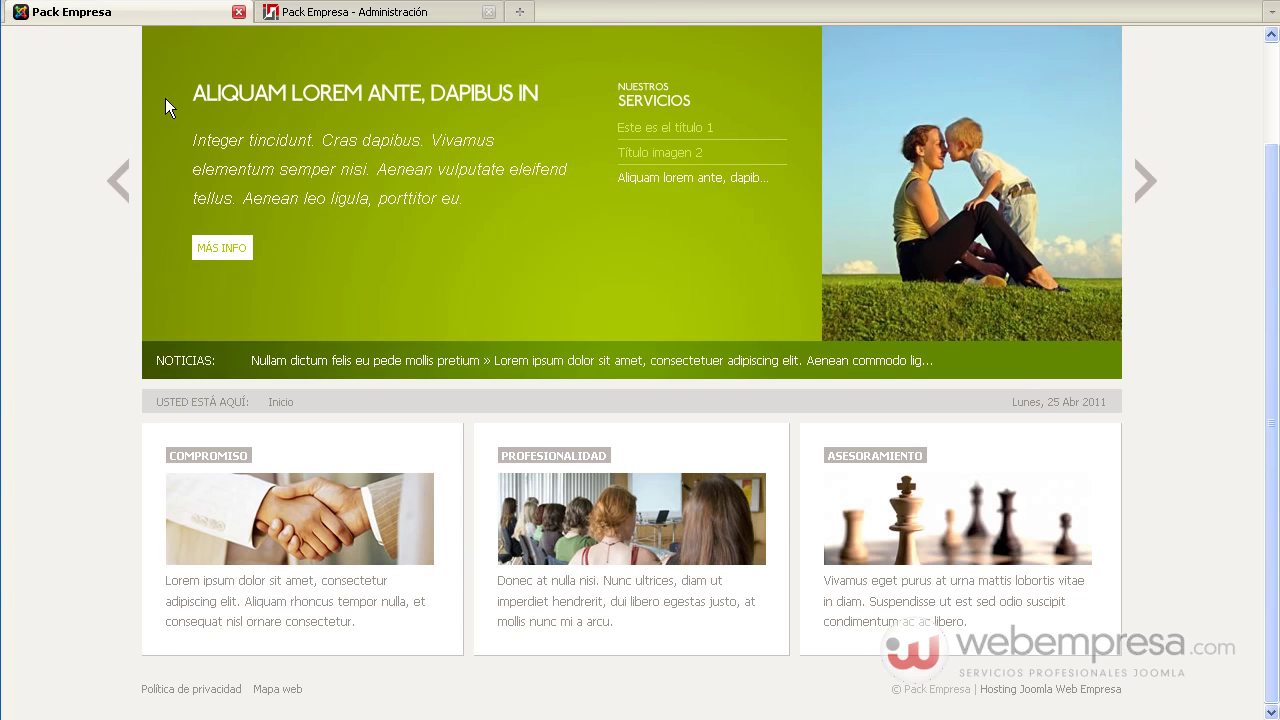
{"action": "scroll", "coordinate": [164, 96], "scroll_direction": "up", "scroll_amount": 2}
{"action": "left_click", "coordinate": [203, 106]}
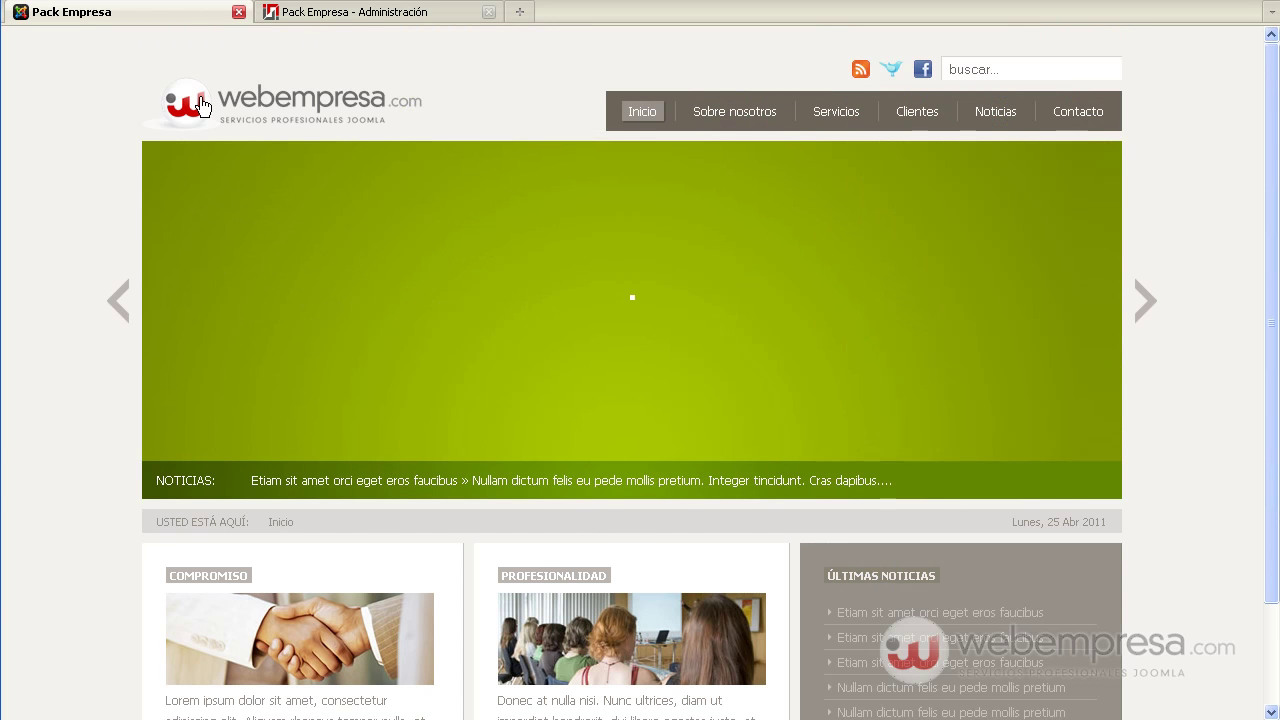
{"action": "scroll", "coordinate": [203, 106], "scroll_direction": "down", "scroll_amount": 2}
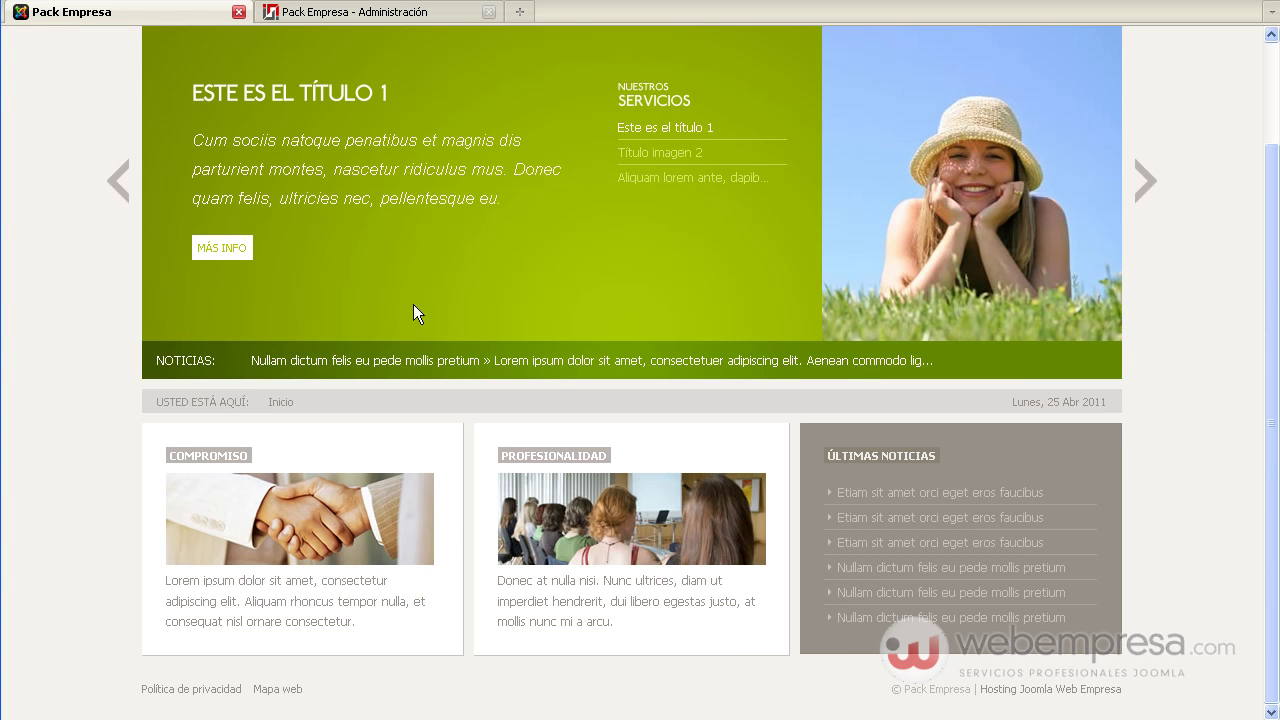
- Turn on Show mainbody on frontpage in the gk_corporate2 template, save it, and check the reloaded public home page
{"action": "left_click", "coordinate": [433, 16]}
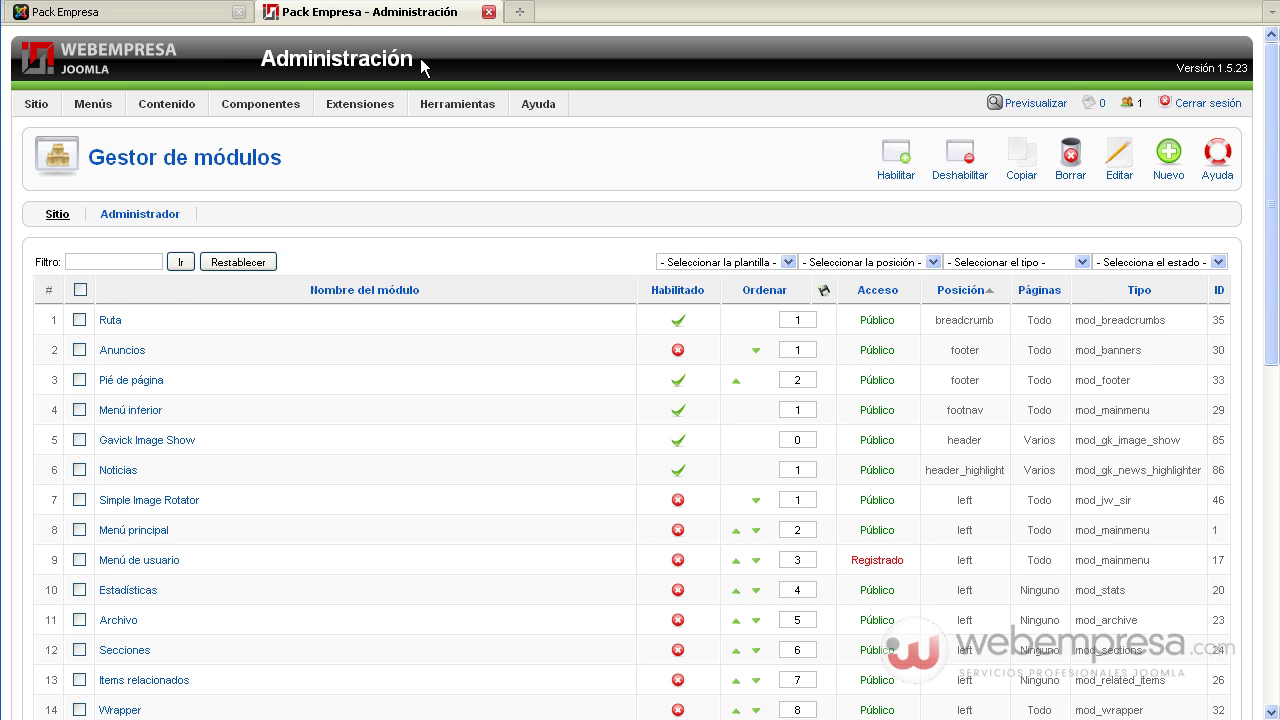
{"action": "mouse_move", "coordinate": [386, 106]}
{"action": "left_click", "coordinate": [391, 205]}
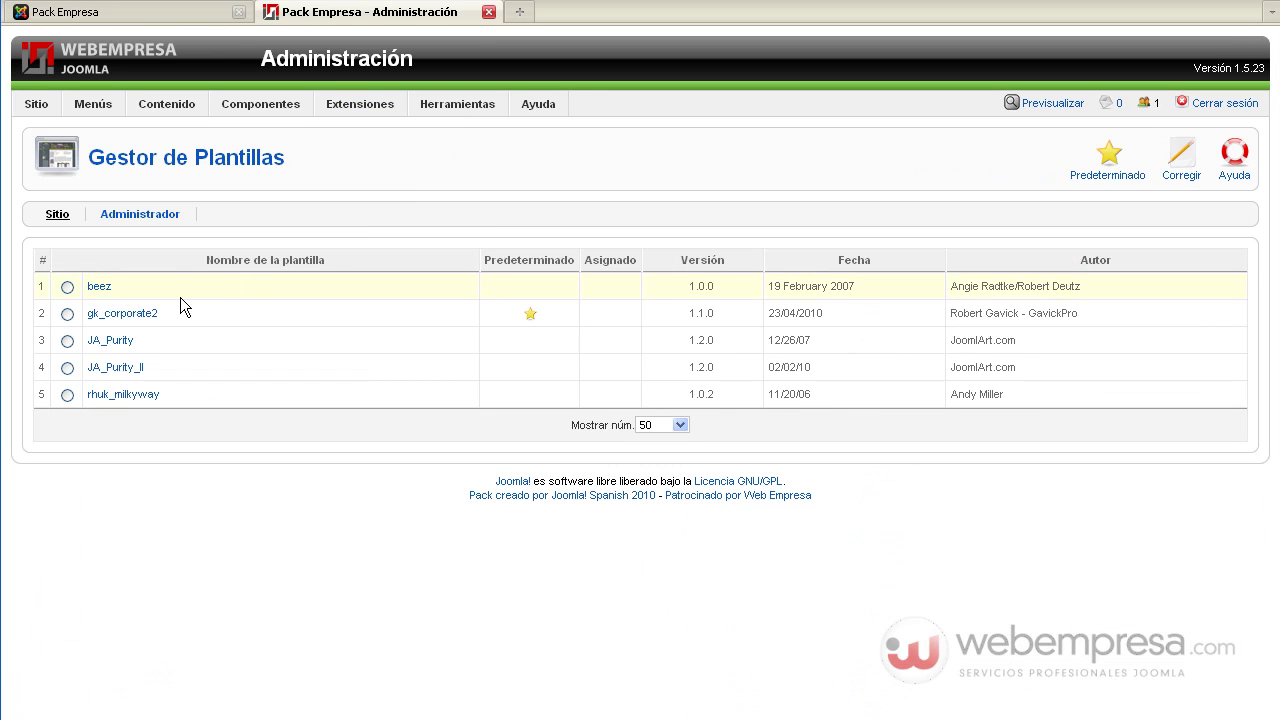
{"action": "left_click", "coordinate": [138, 318]}
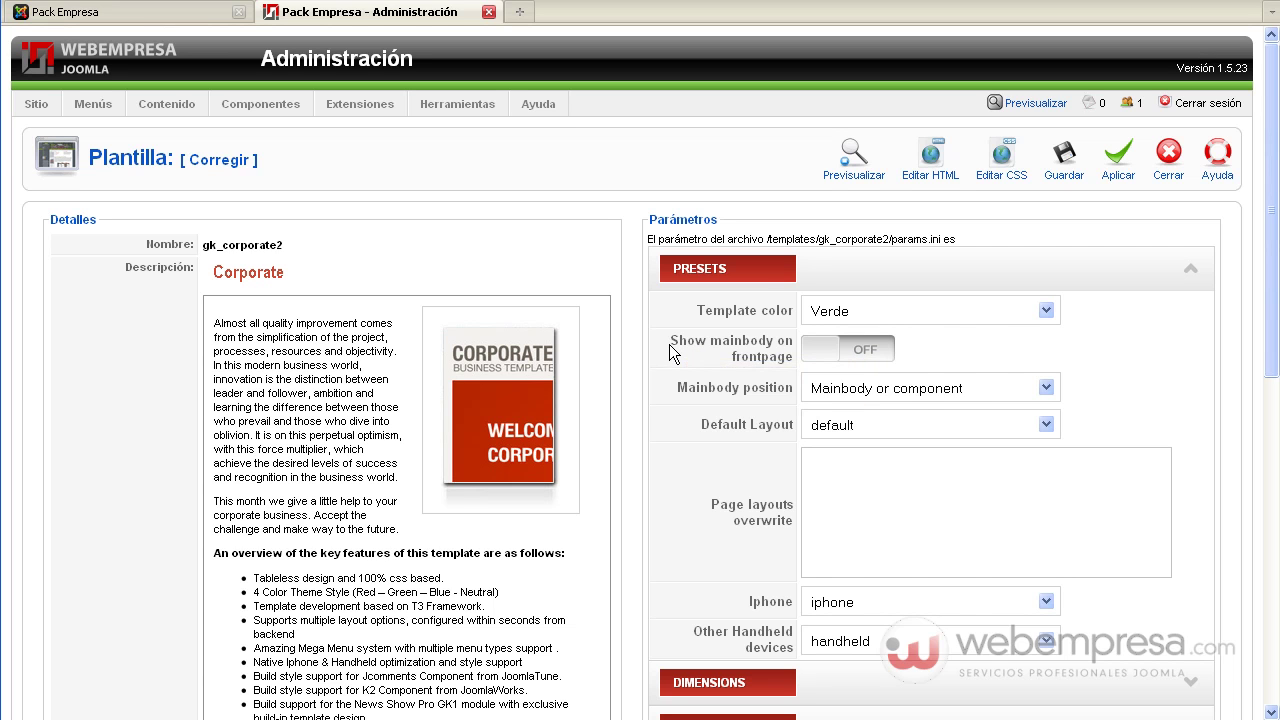
{"action": "left_click", "coordinate": [821, 355]}
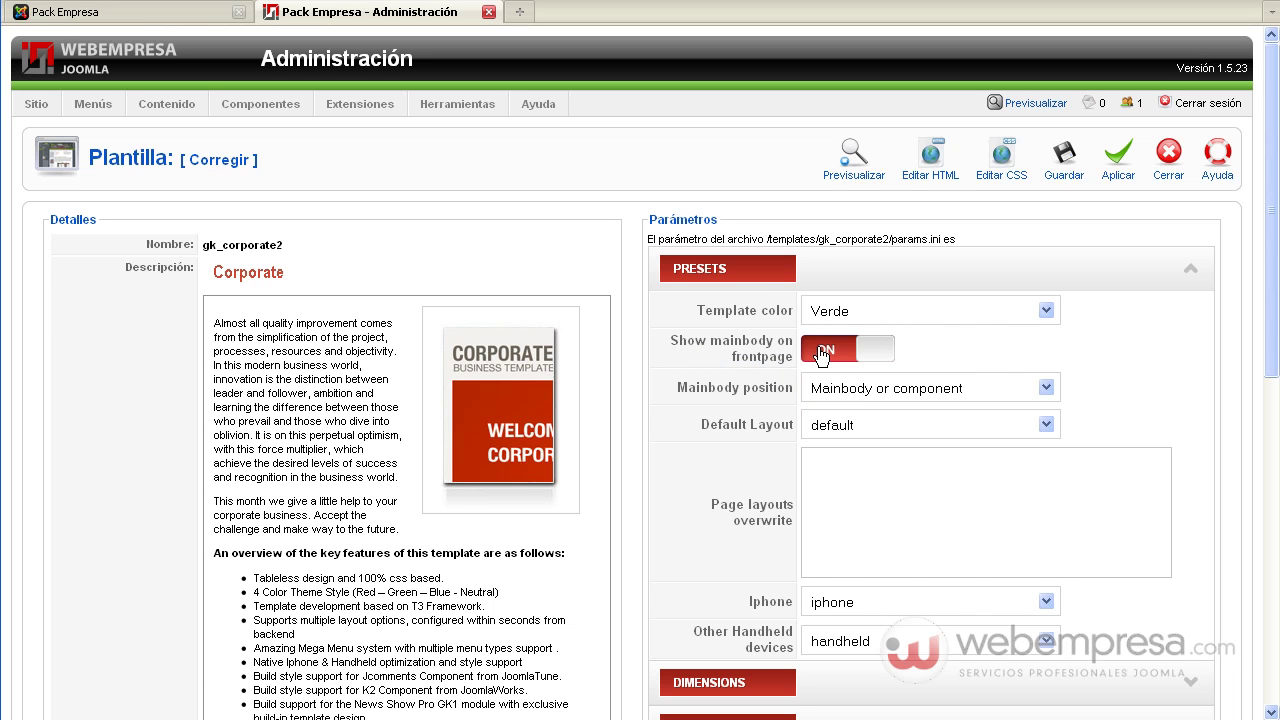
{"action": "left_click", "coordinate": [1066, 170]}
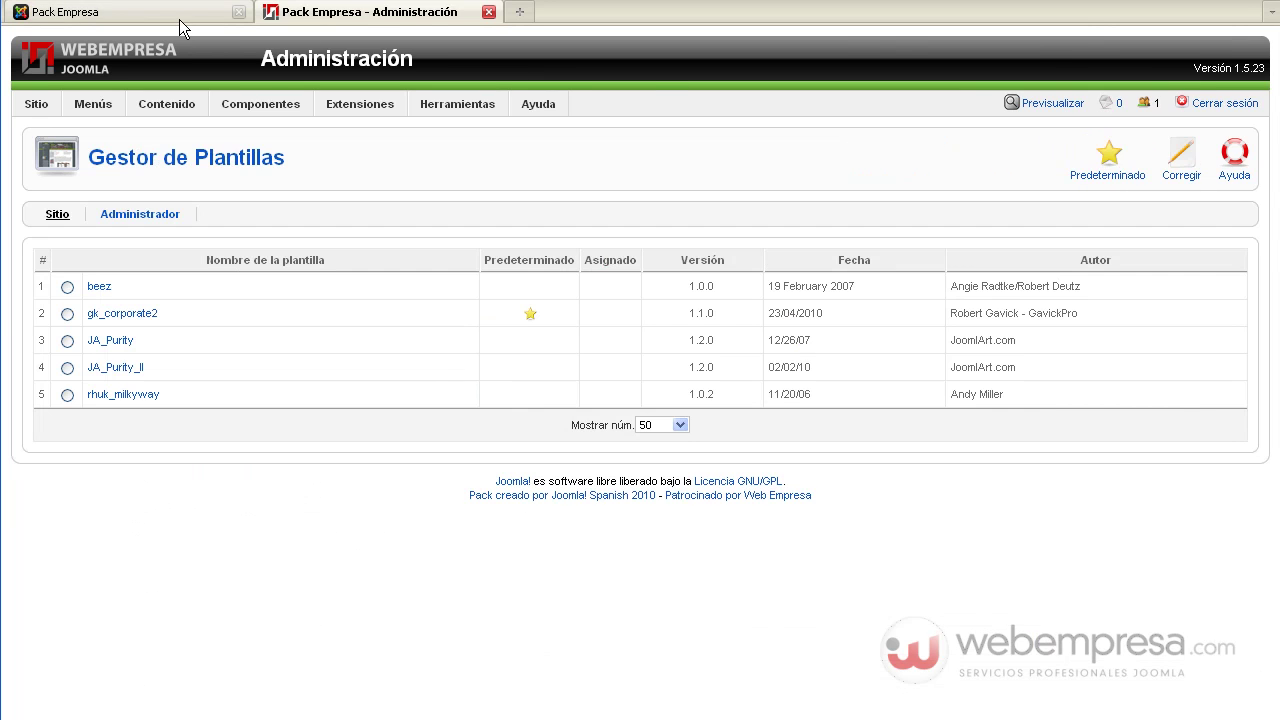
{"action": "left_click", "coordinate": [179, 19]}
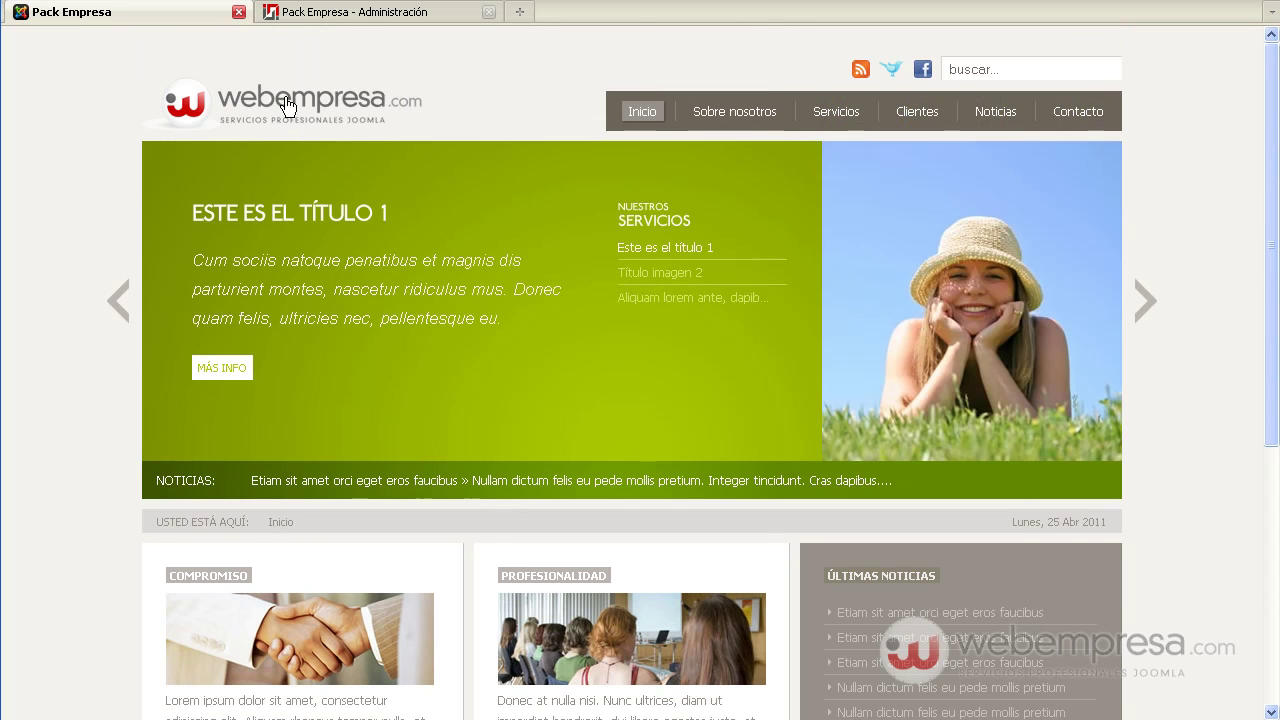
{"action": "scroll", "coordinate": [285, 105], "scroll_direction": "down", "scroll_amount": 5}
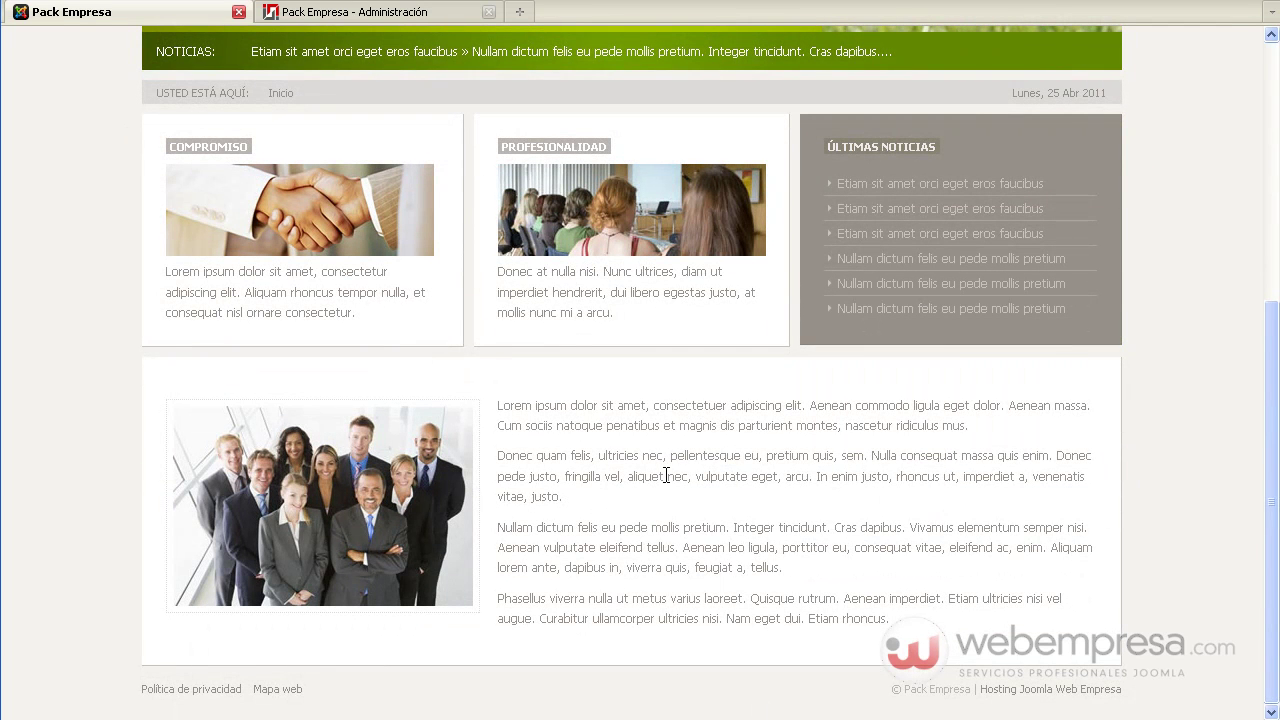
- Look up which article is marked for the main page in the article manager and compare it with the public home page
{"action": "left_click", "coordinate": [390, 12]}
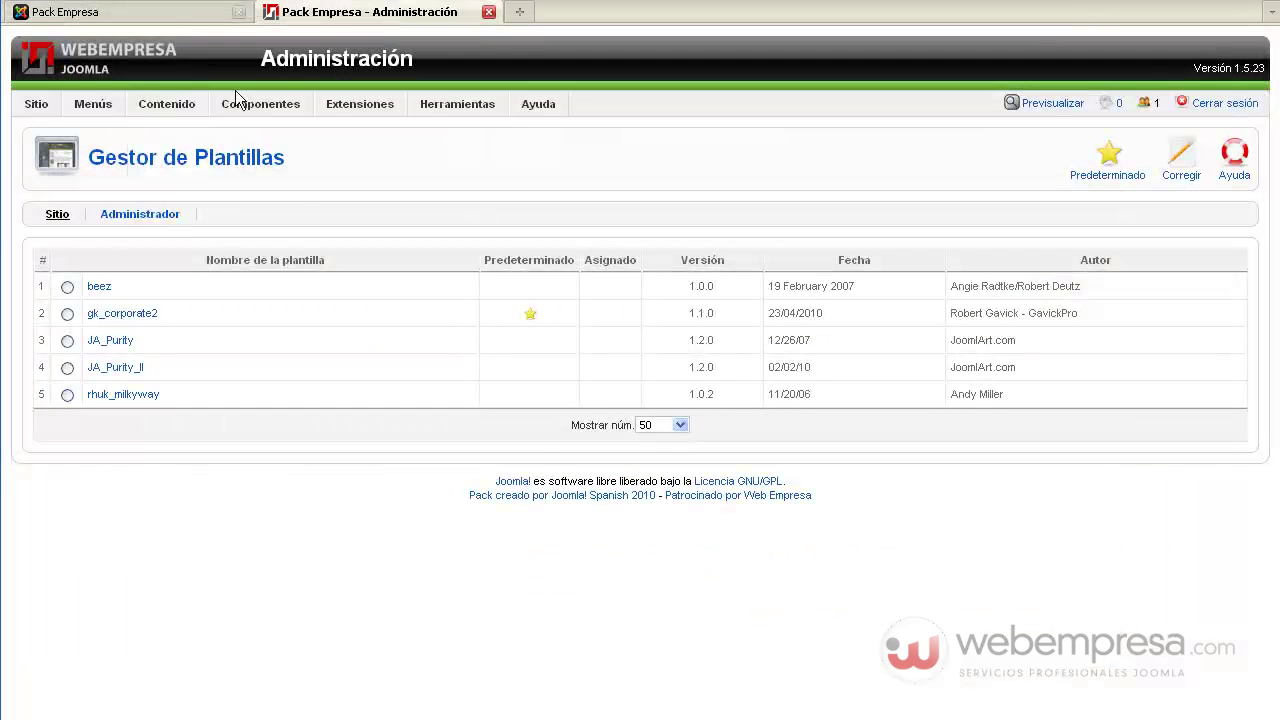
{"action": "mouse_move", "coordinate": [160, 108]}
{"action": "left_click", "coordinate": [175, 131]}
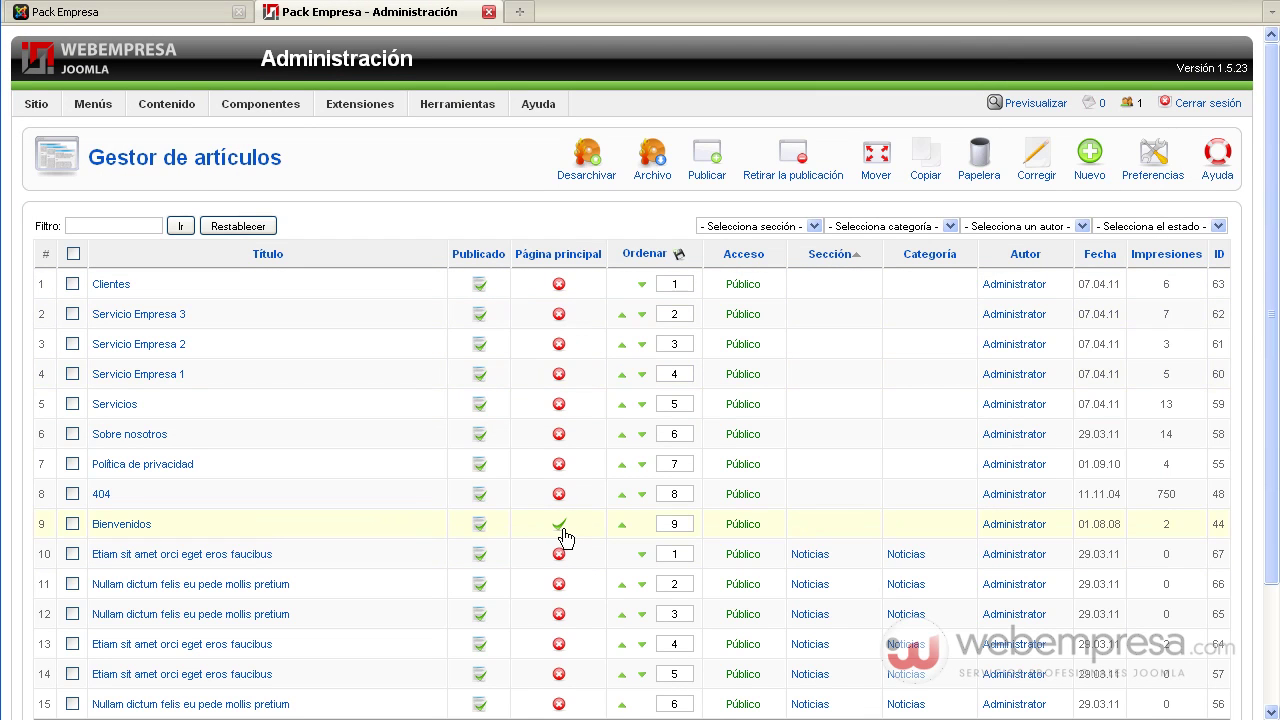
{"action": "left_click", "coordinate": [200, 12]}
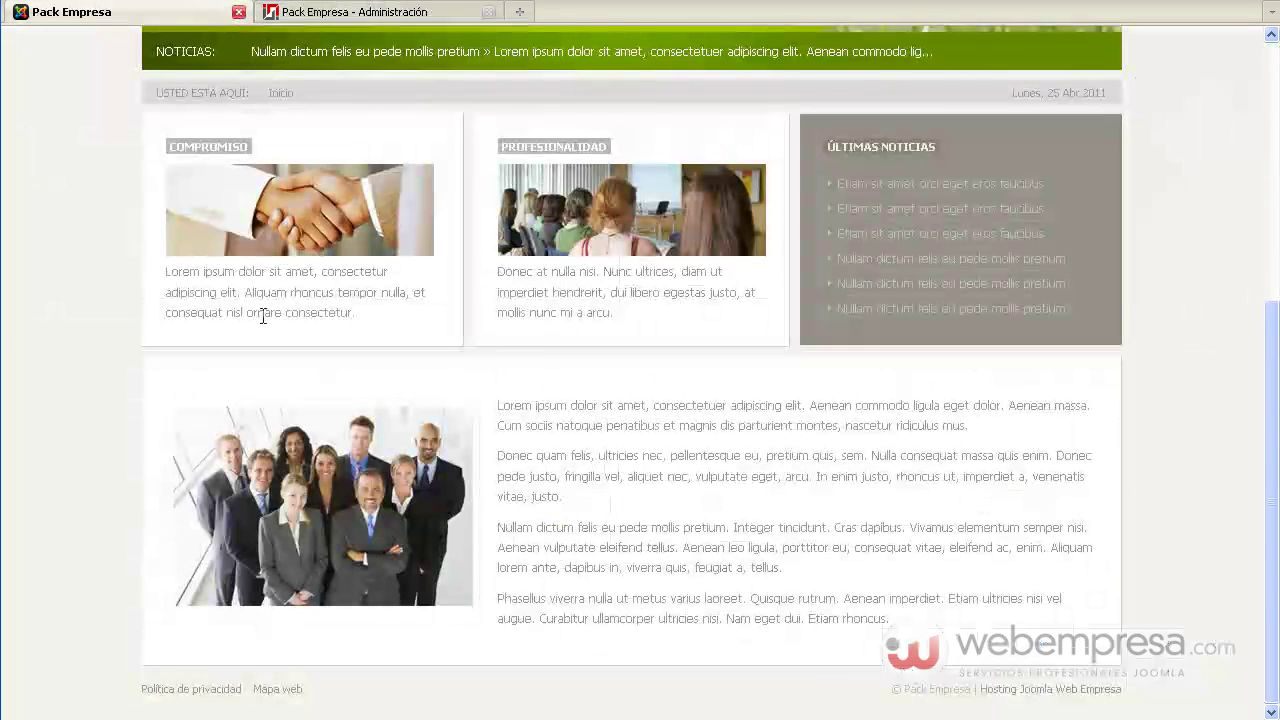
{"action": "left_click", "coordinate": [380, 12]}
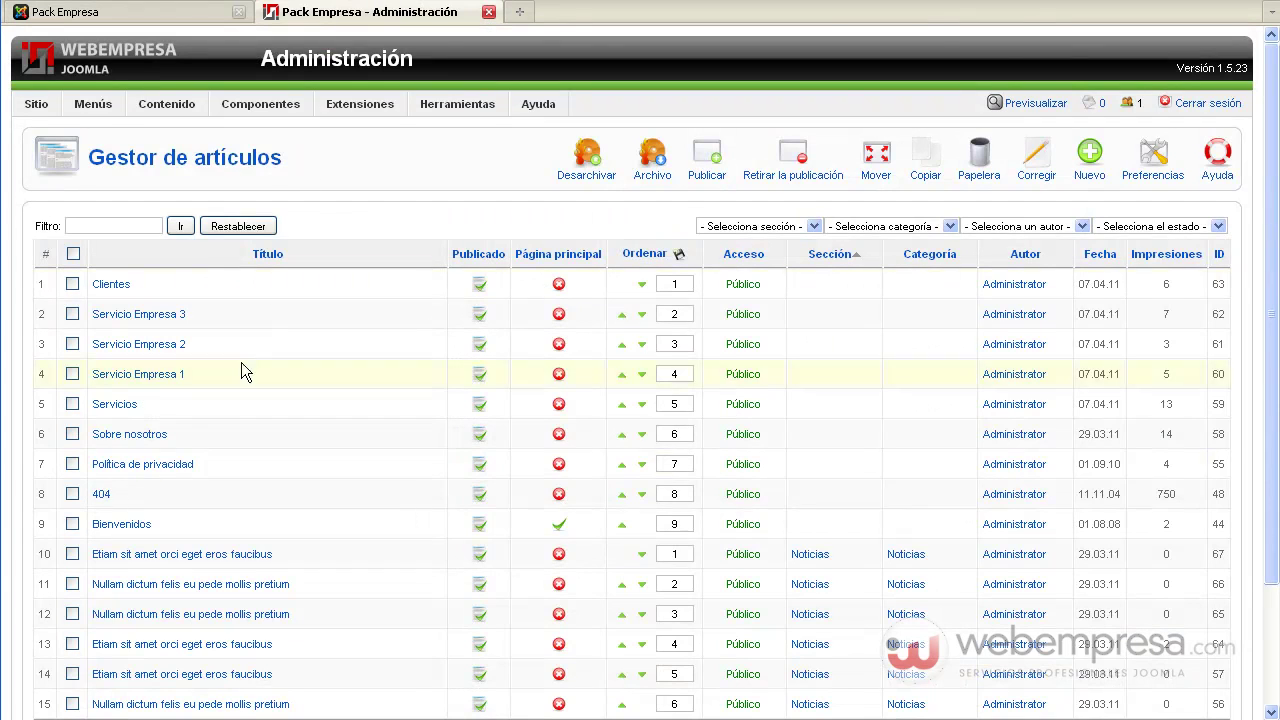
- Set Muestra el título to Sí in the advanced parameters of the Bienvenidos article and apply the change
{"action": "left_click", "coordinate": [132, 525]}
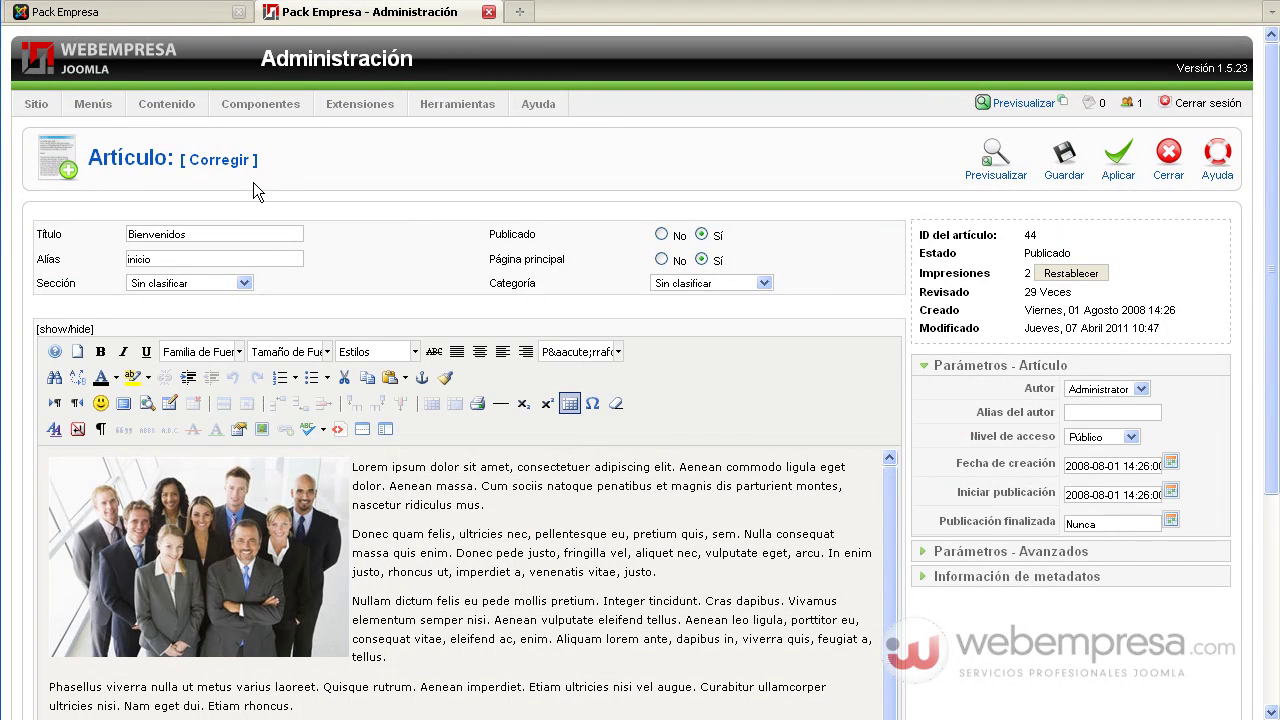
{"action": "left_click_drag", "start_coordinate": [200, 233], "coordinate": [128, 234]}
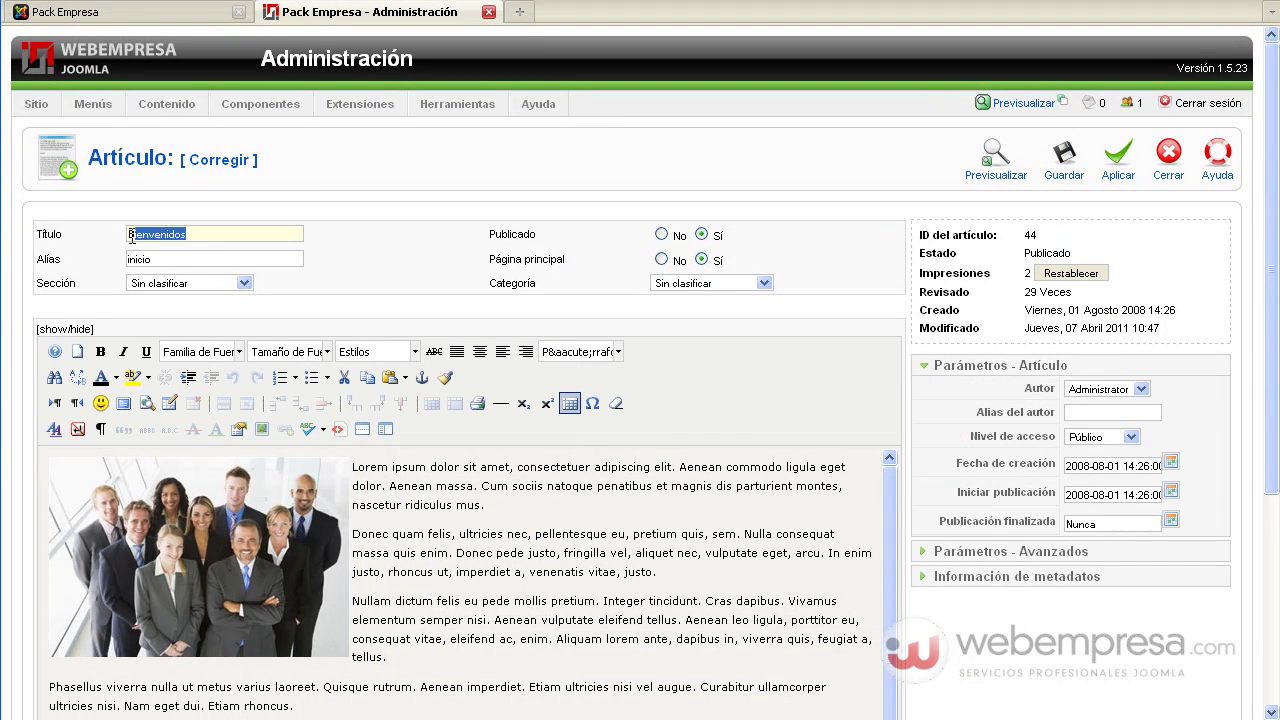
{"action": "left_click", "coordinate": [140, 14]}
{"action": "left_click", "coordinate": [360, 12]}
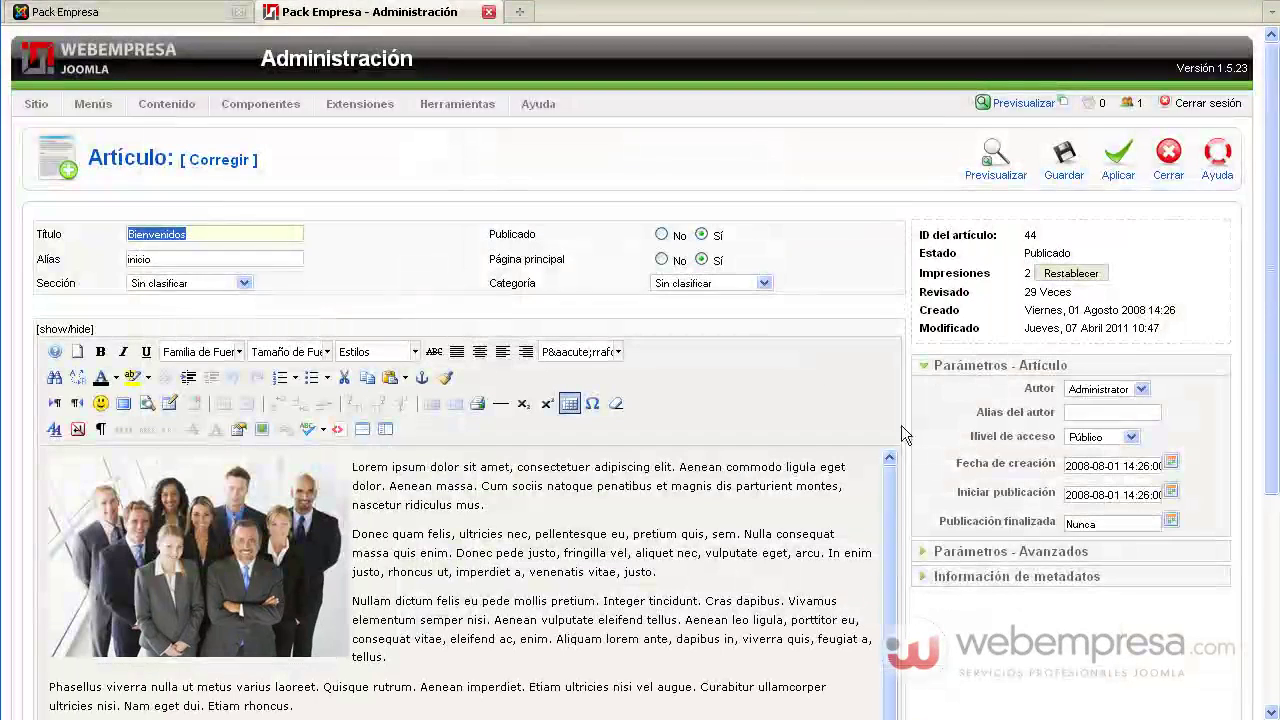
{"action": "left_click", "coordinate": [978, 560]}
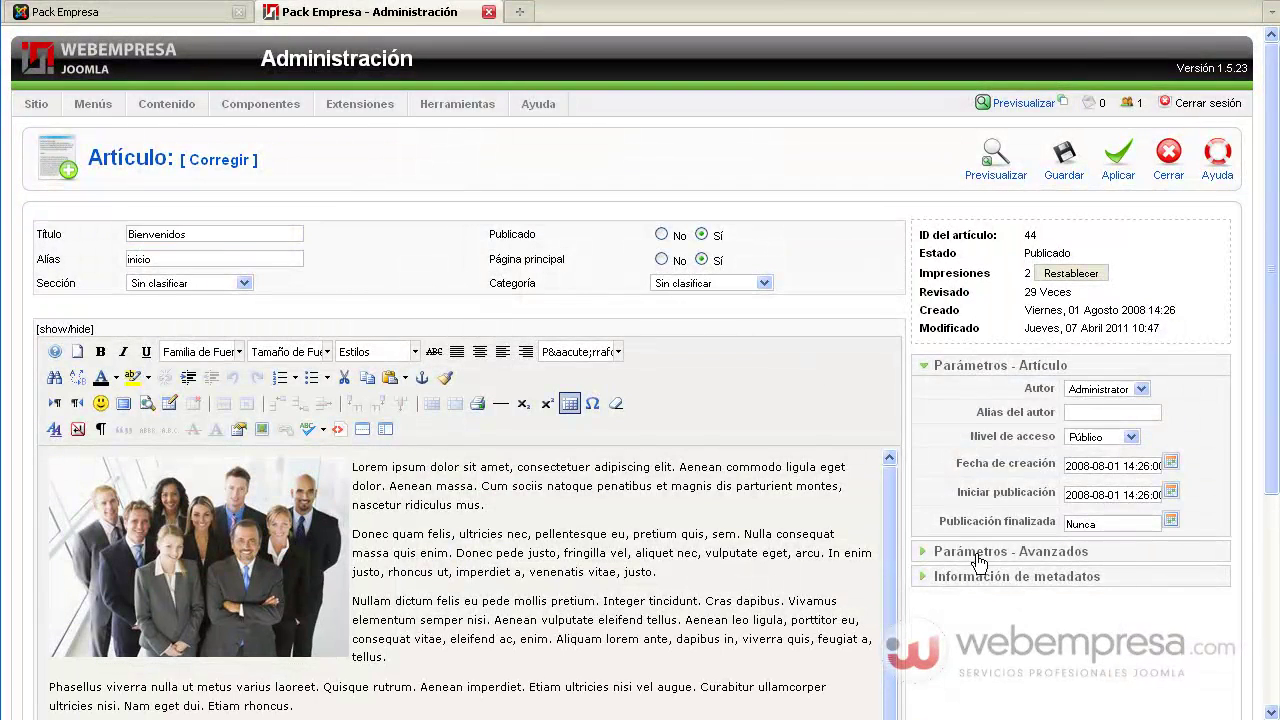
{"action": "left_click", "coordinate": [1047, 413]}
{"action": "left_click", "coordinate": [1047, 424]}
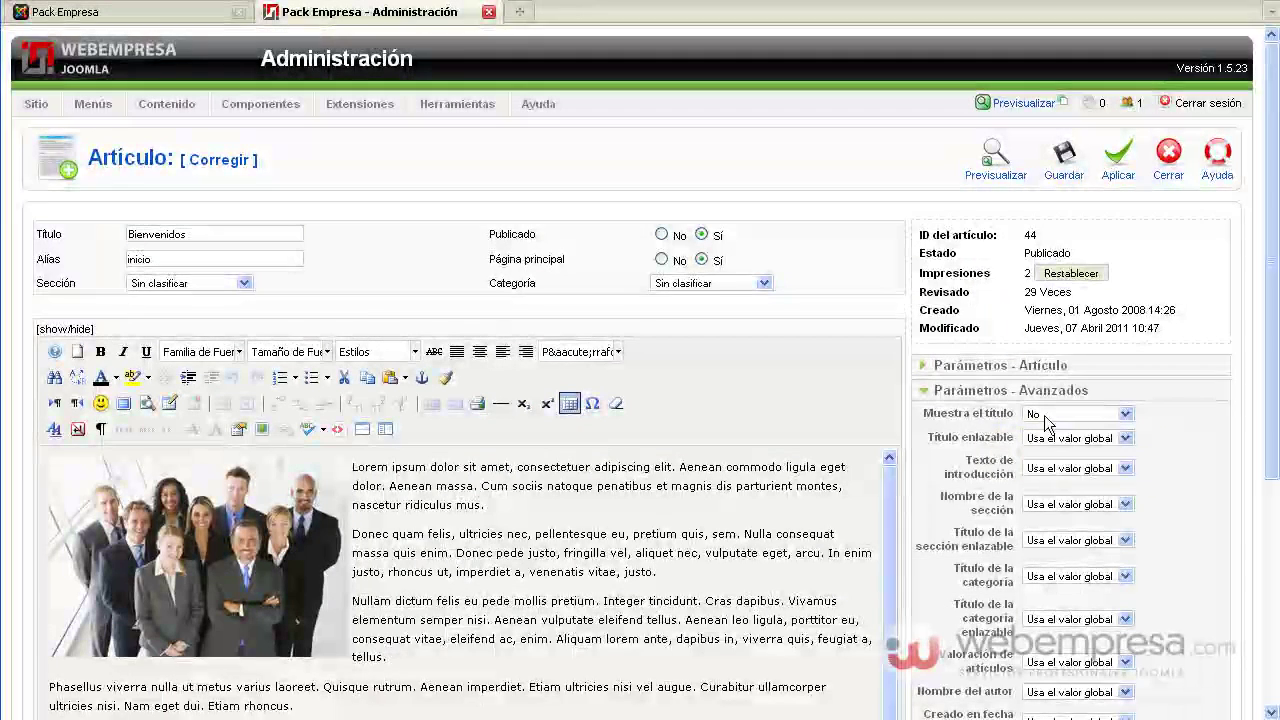
{"action": "left_click", "coordinate": [1047, 417]}
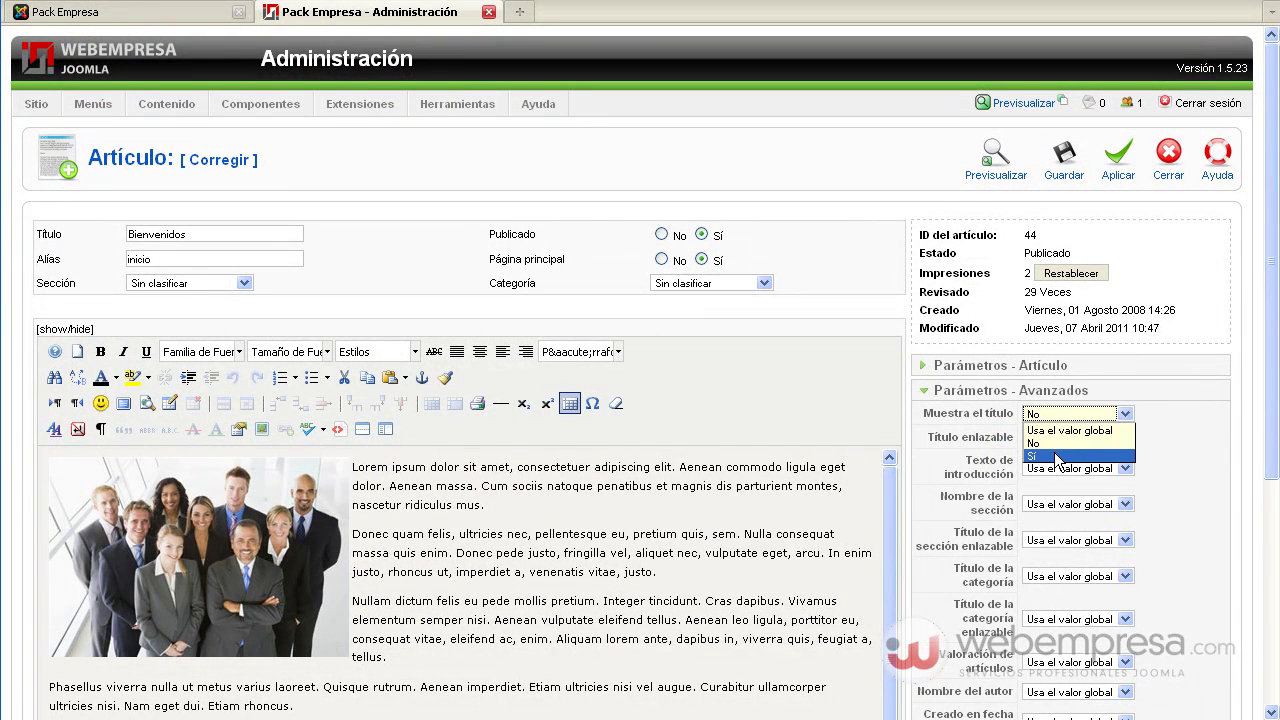
{"action": "left_click", "coordinate": [1060, 430]}
{"action": "left_click", "coordinate": [1119, 156]}
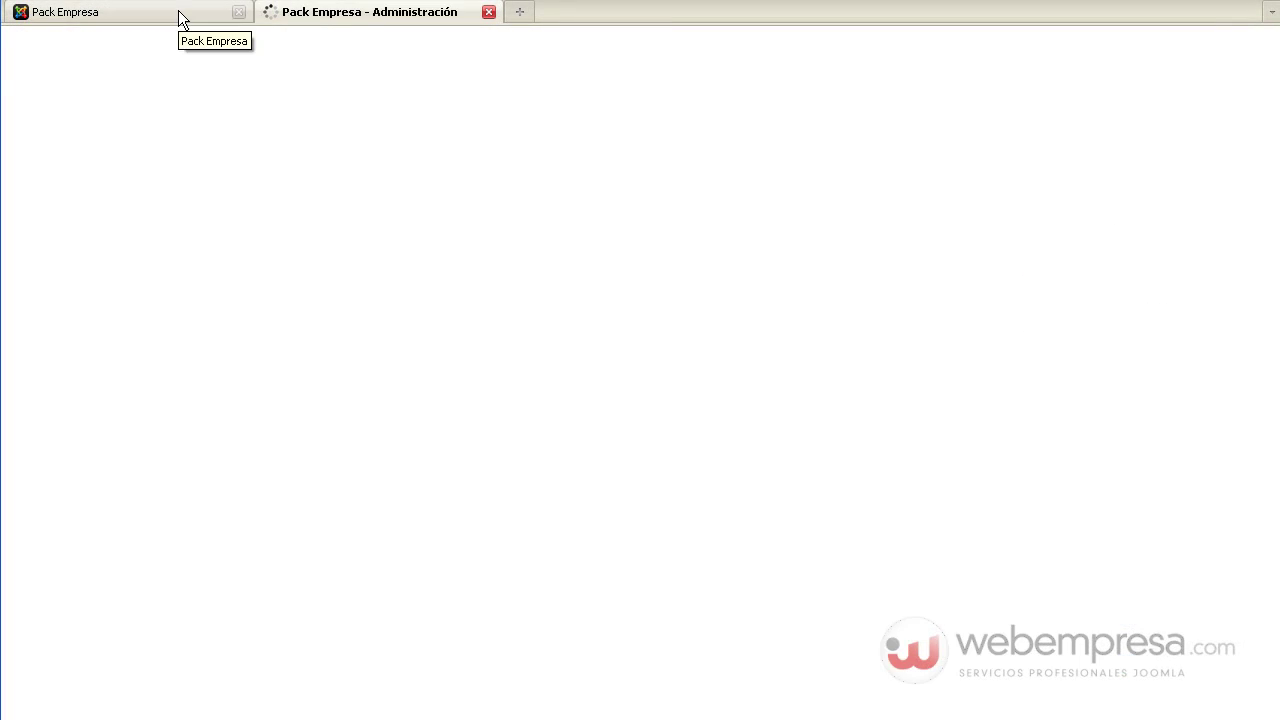
- Reload the public home page, check the Bienvenidos article's heading, and return to the article editor
{"action": "left_click", "coordinate": [180, 20]}
{"action": "scroll", "coordinate": [194, 54], "scroll_direction": "up", "scroll_amount": 5}
{"action": "key", "text": "F5"}
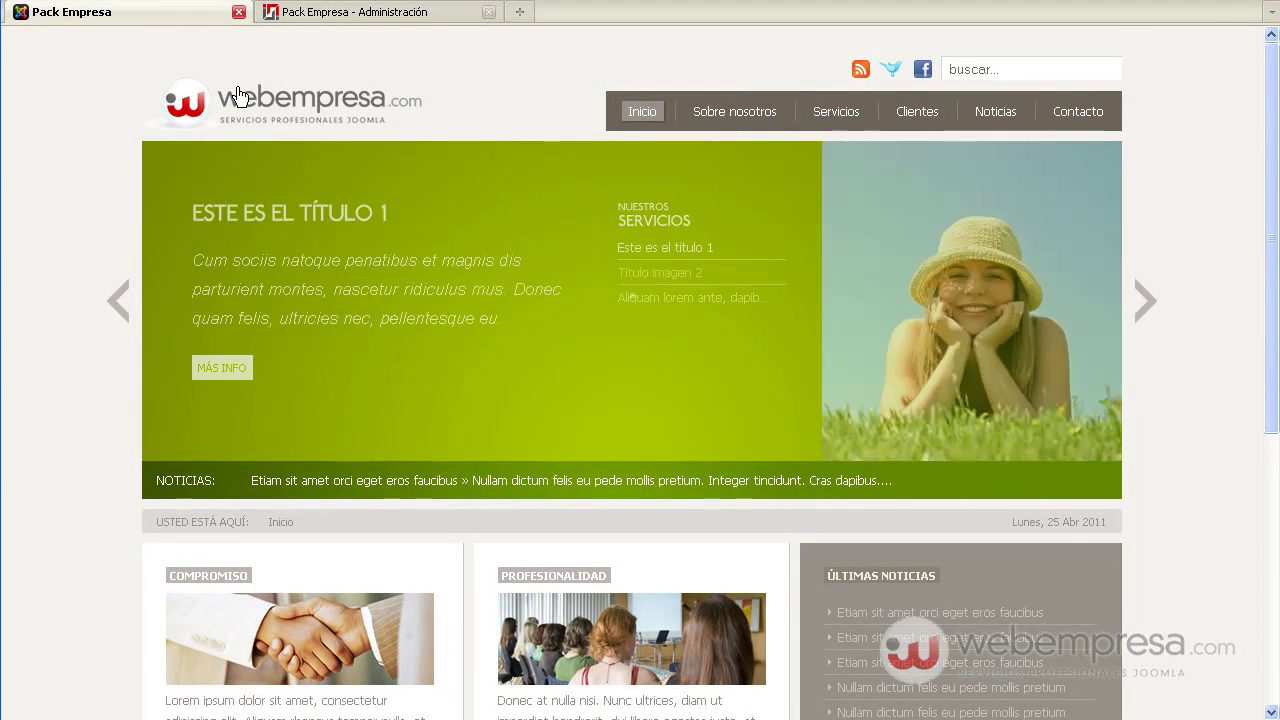
{"action": "scroll", "coordinate": [237, 96], "scroll_direction": "down", "scroll_amount": 5}
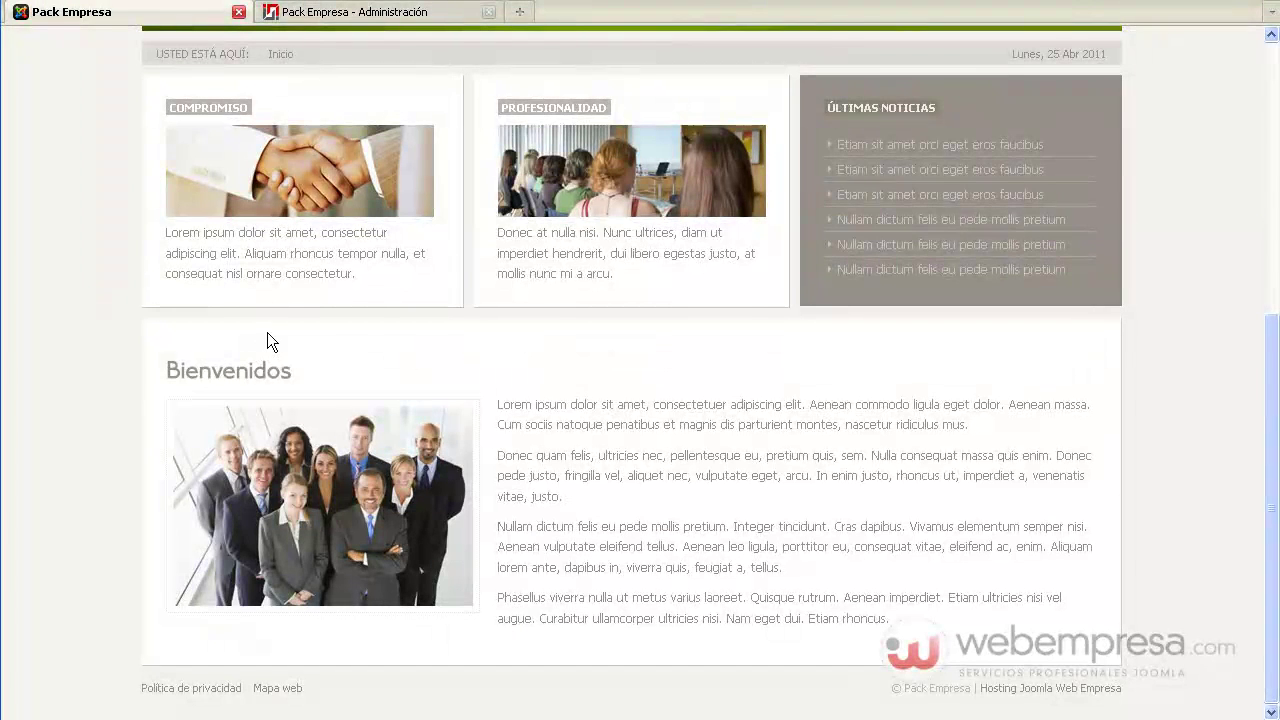
{"action": "left_click", "coordinate": [391, 14]}
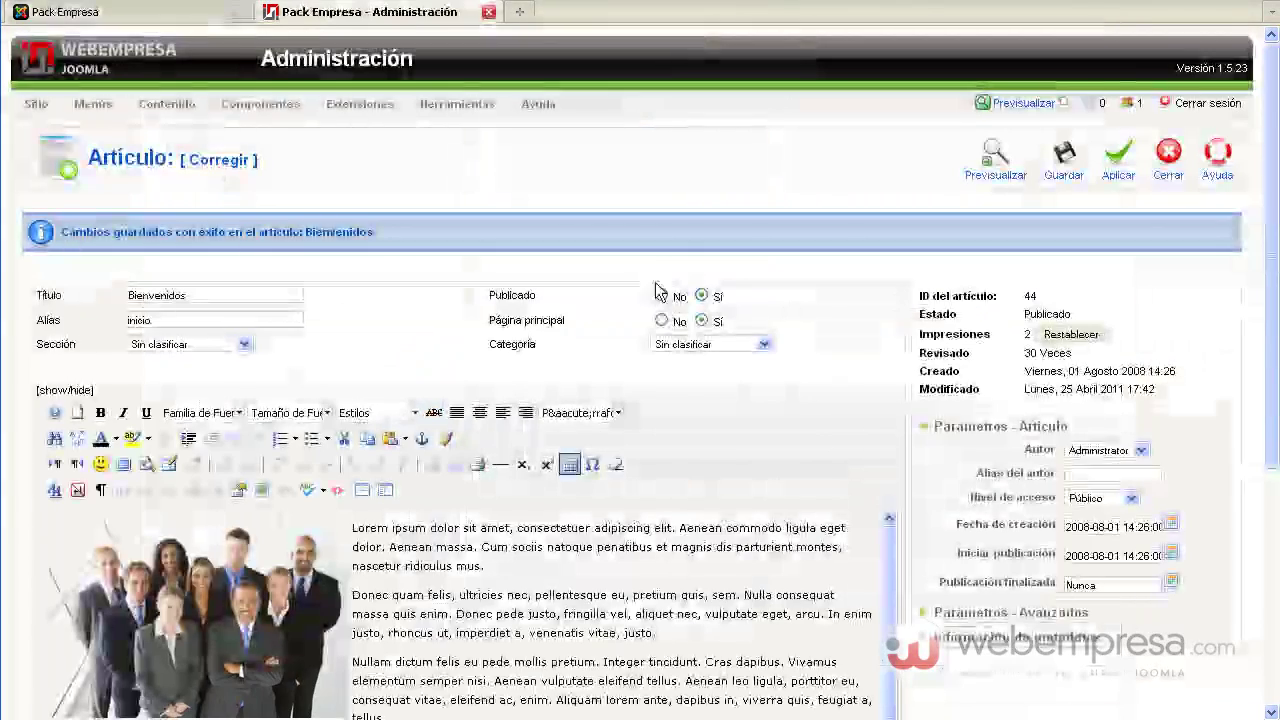
- Turn off the title display in the advanced parameters of the Bienvenidos article and save the article
{"action": "left_click", "coordinate": [1005, 611]}
{"action": "left_click", "coordinate": [1040, 476]}
{"action": "left_click", "coordinate": [1048, 504]}
{"action": "left_click", "coordinate": [1060, 160]}
- Reload the public home page and check the whole page, including the Bienvenidos article's heading
{"action": "left_click", "coordinate": [146, 18]}
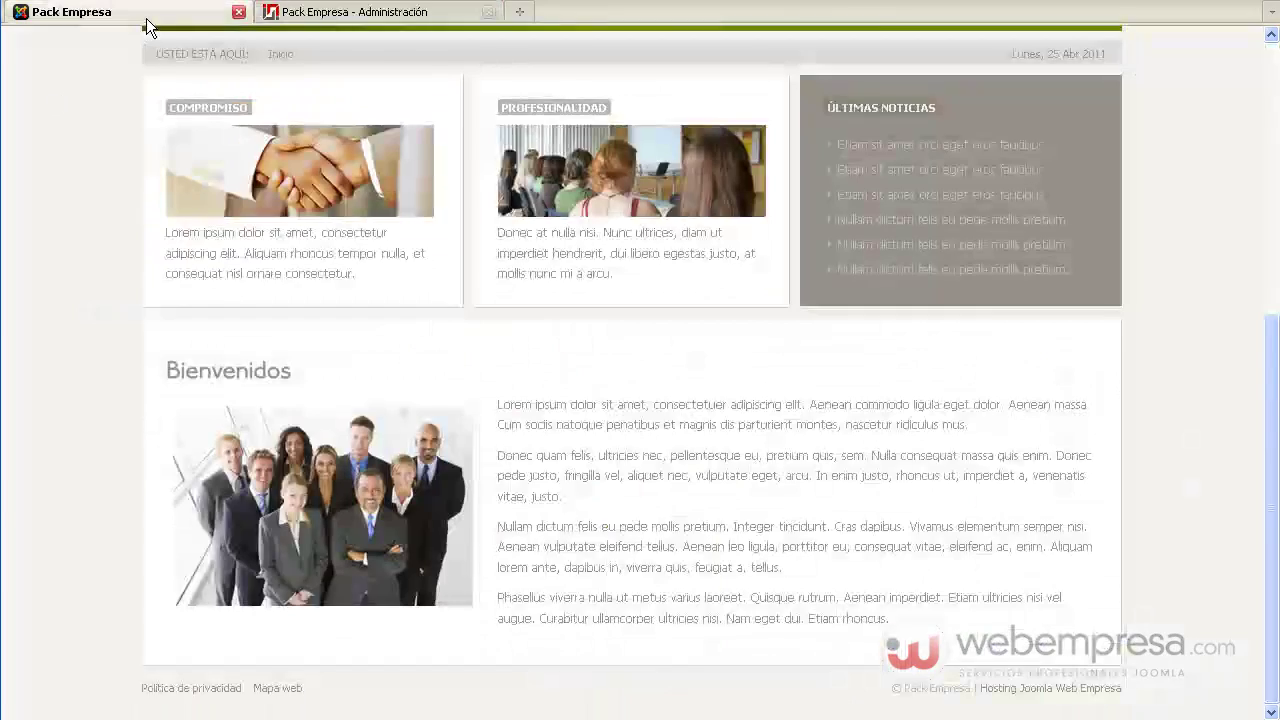
{"action": "key", "text": "F5"}
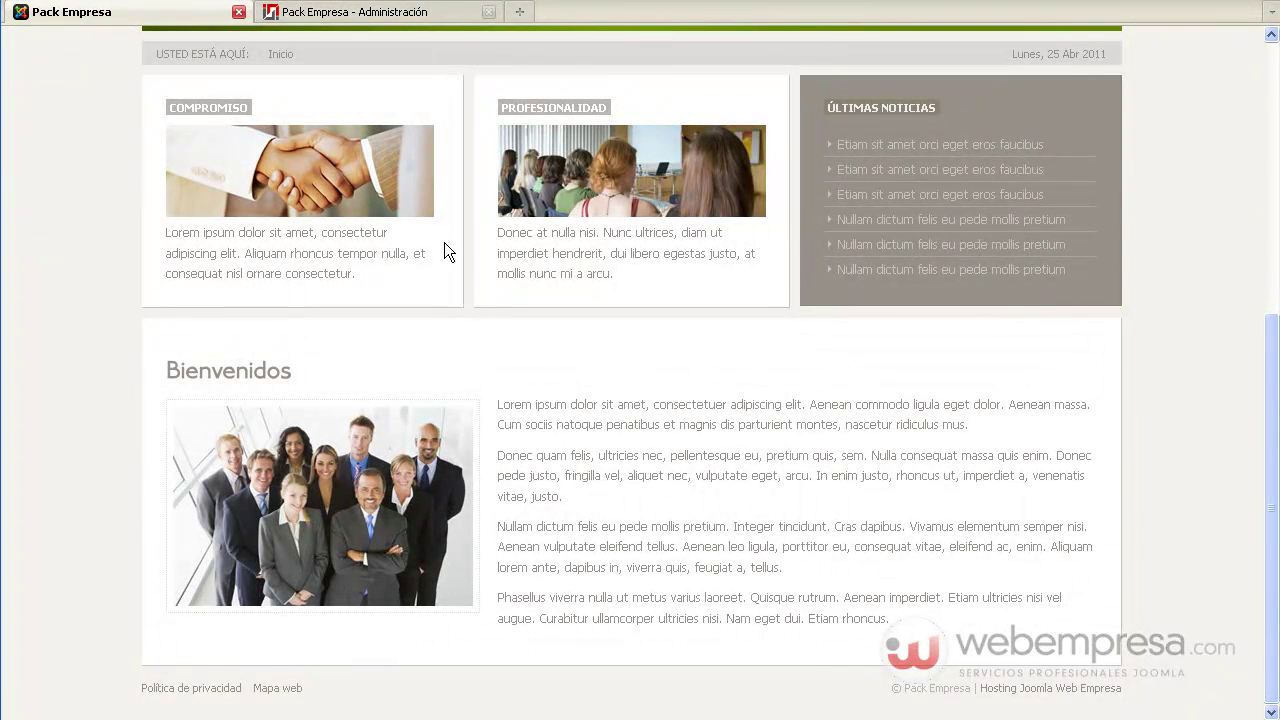
{"action": "scroll", "coordinate": [587, 418], "scroll_direction": "up", "scroll_amount": 5}
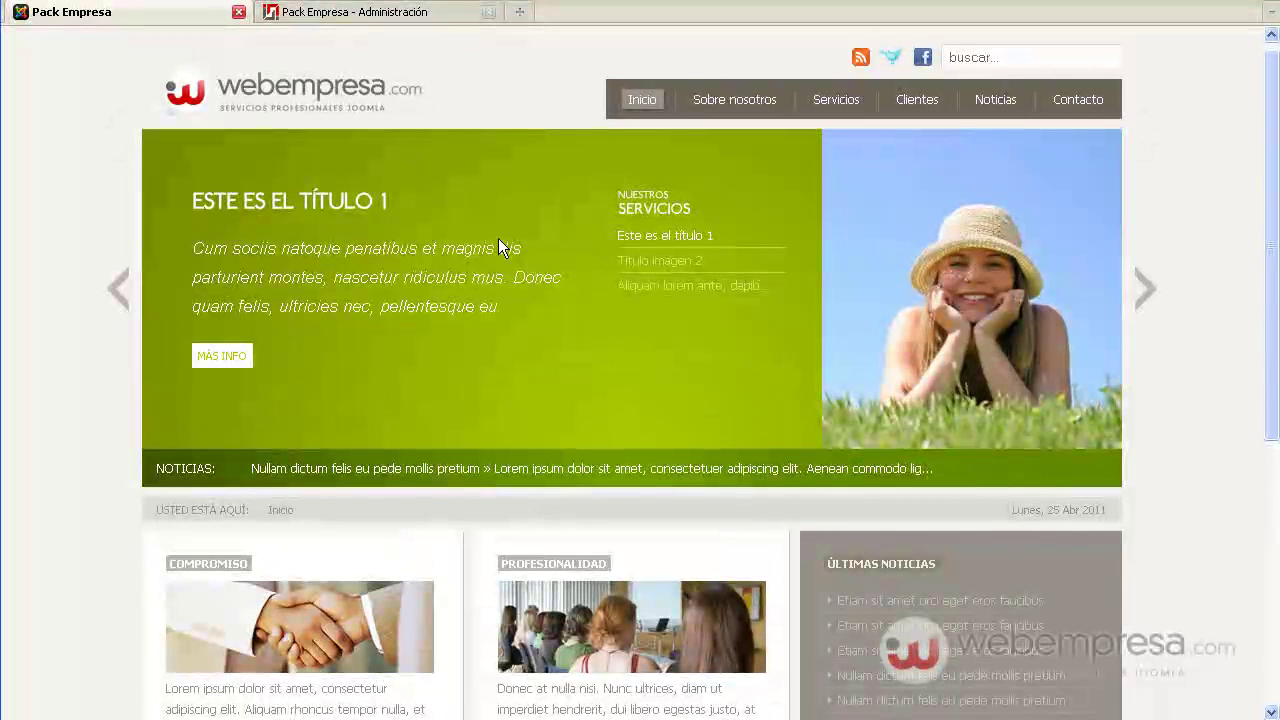
{"action": "scroll", "coordinate": [519, 469], "scroll_direction": "down", "scroll_amount": 5}
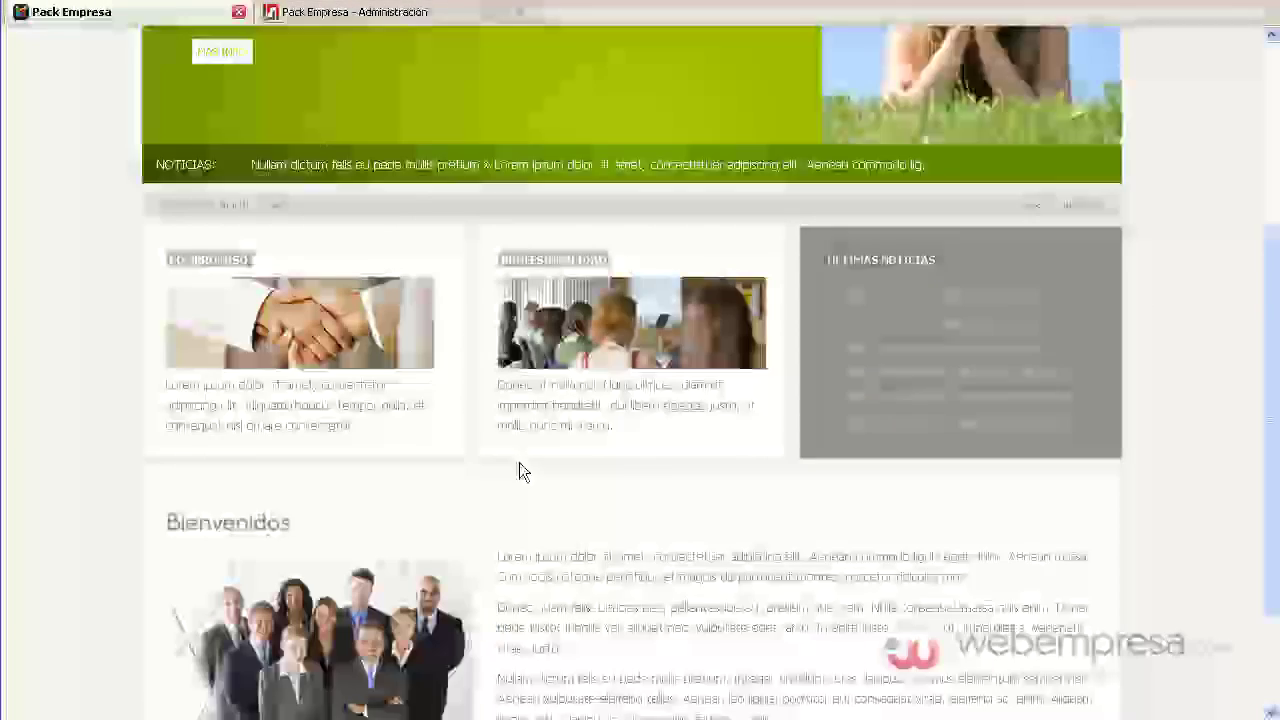
- Disable the Compromiso, Profesionalidad and Últimas noticias modules in the site's module manager
{"action": "left_click", "coordinate": [365, 12]}
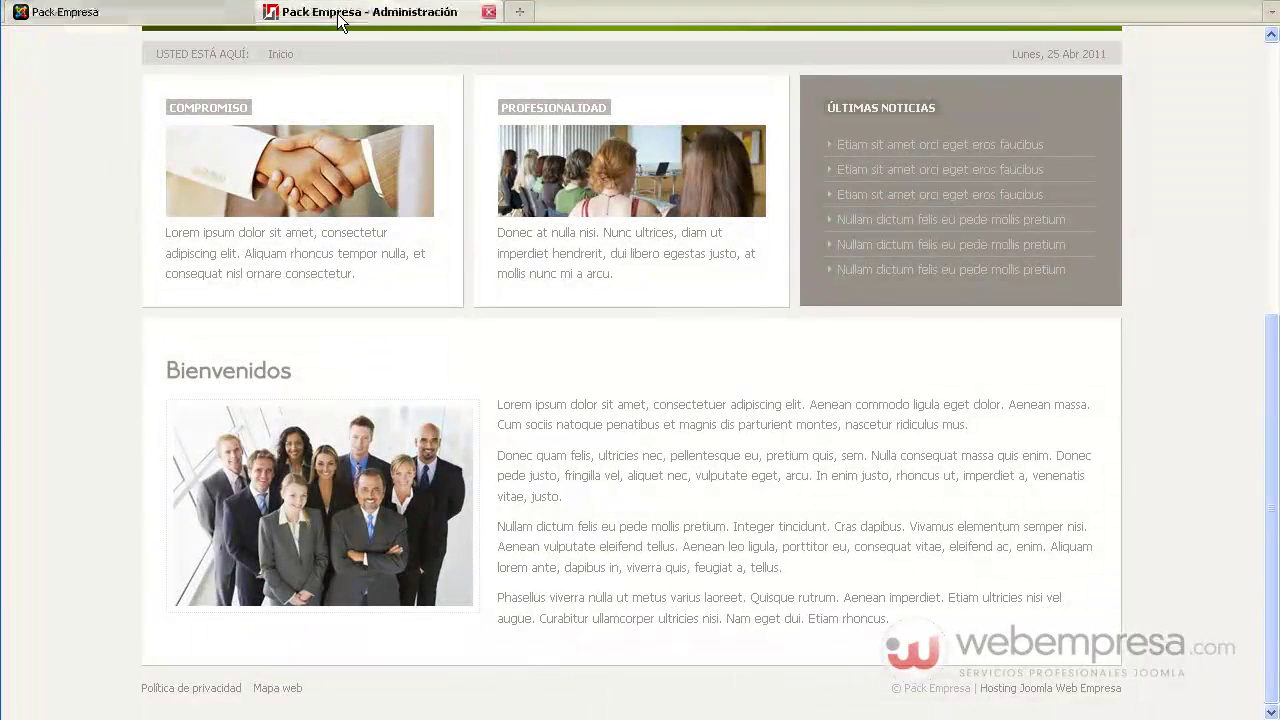
{"action": "mouse_move", "coordinate": [360, 110]}
{"action": "left_click", "coordinate": [380, 158]}
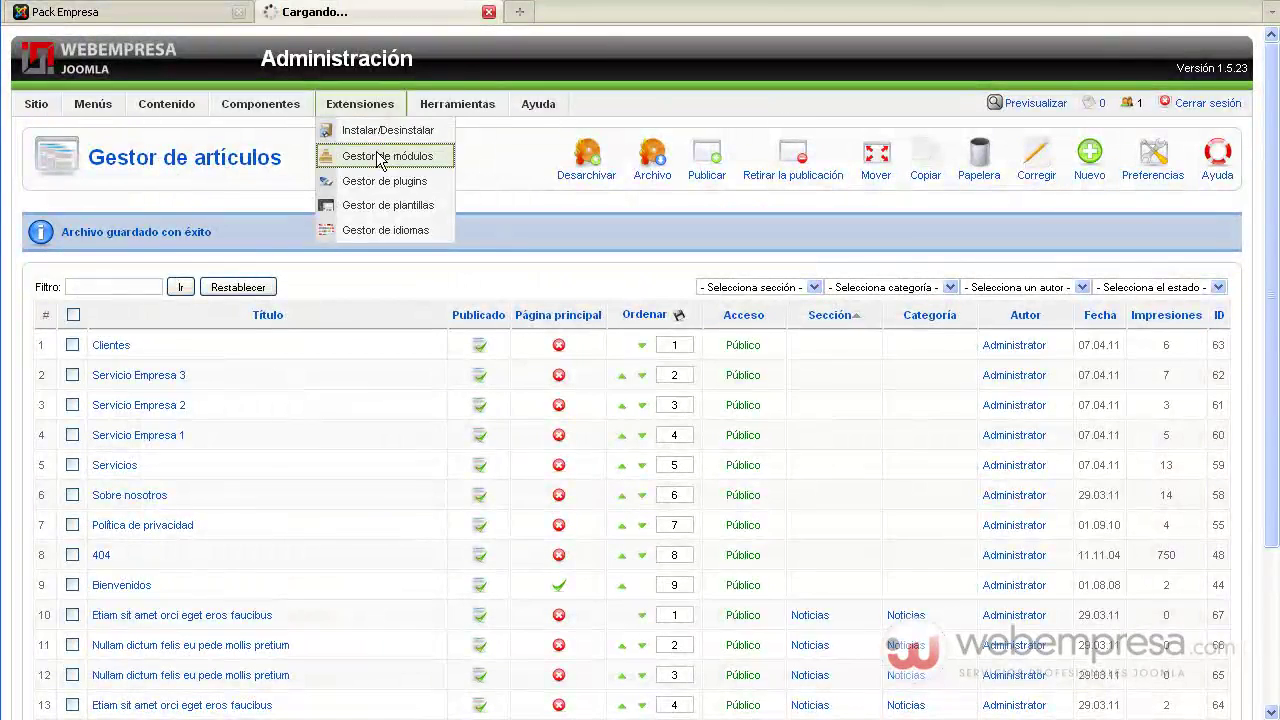
{"action": "scroll", "coordinate": [376, 160], "scroll_direction": "down", "scroll_amount": 10}
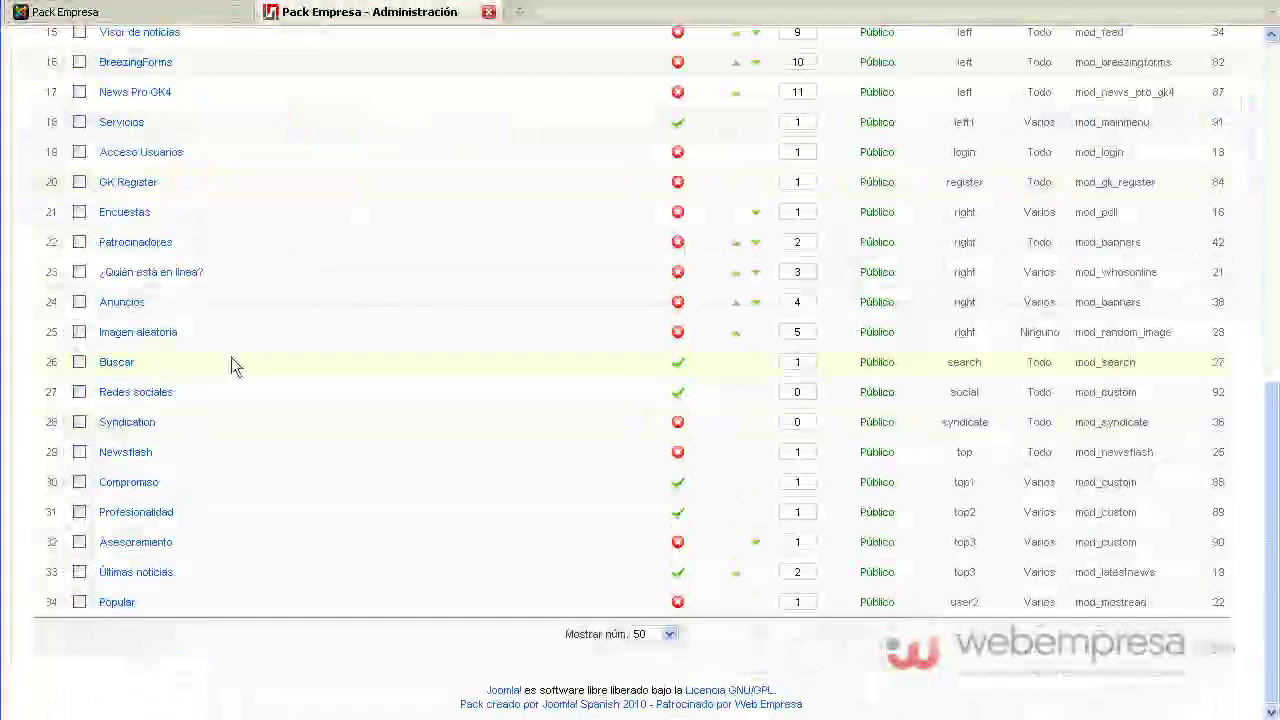
{"action": "left_click", "coordinate": [79, 512]}
{"action": "left_click", "coordinate": [79, 483]}
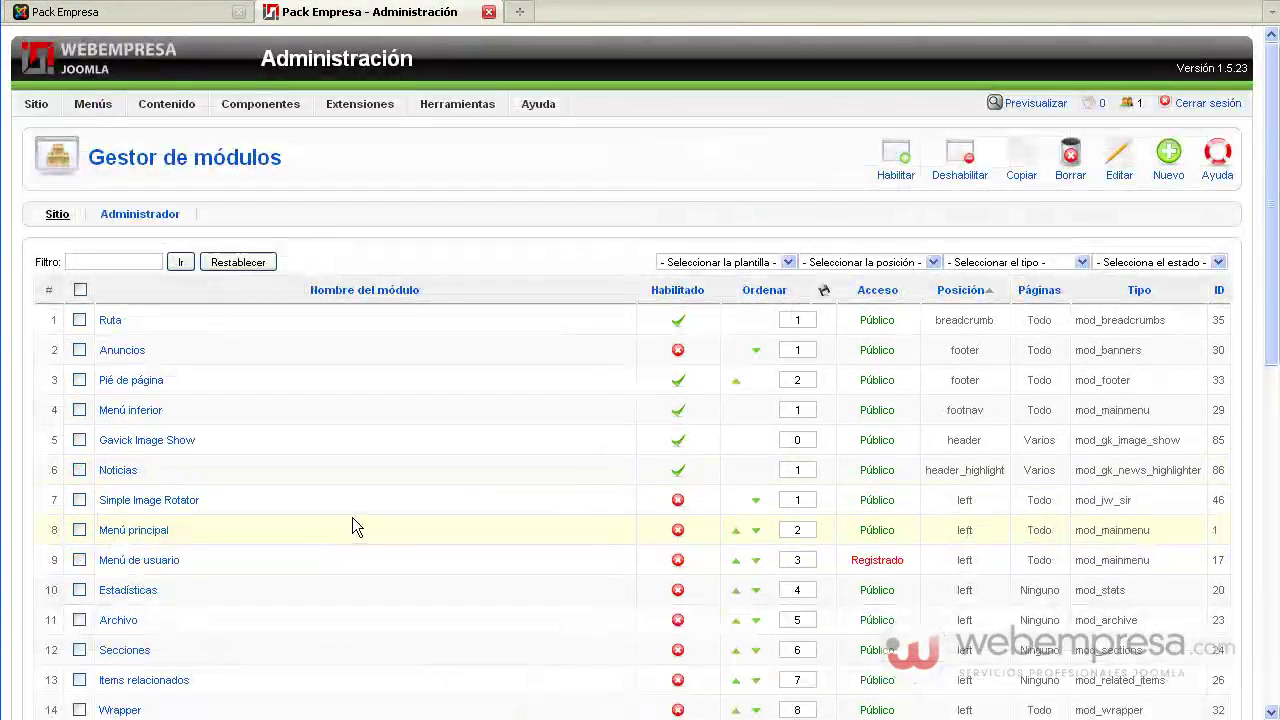
{"action": "left_click", "coordinate": [968, 166]}
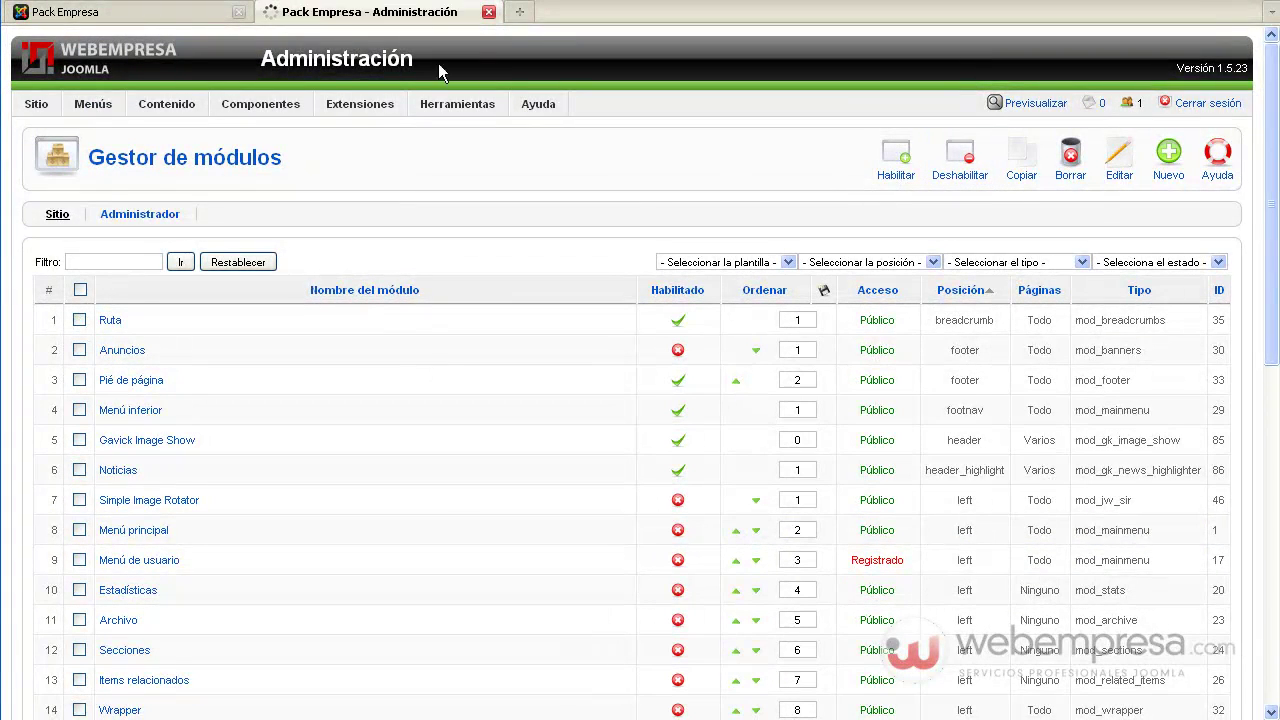
- Check the public home page for the effect of the disabled modules and the article's title setting
{"action": "left_click", "coordinate": [148, 14]}
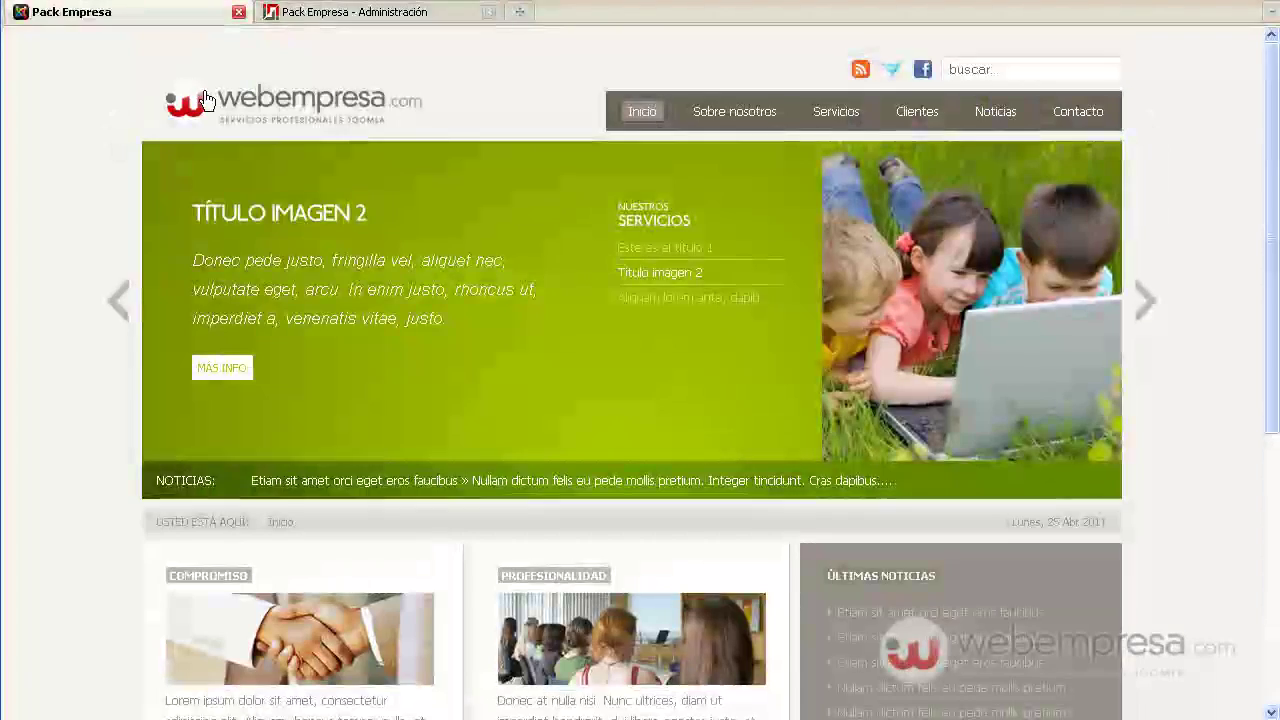
{"action": "scroll", "coordinate": [361, 200], "scroll_direction": "down", "scroll_amount": 3}
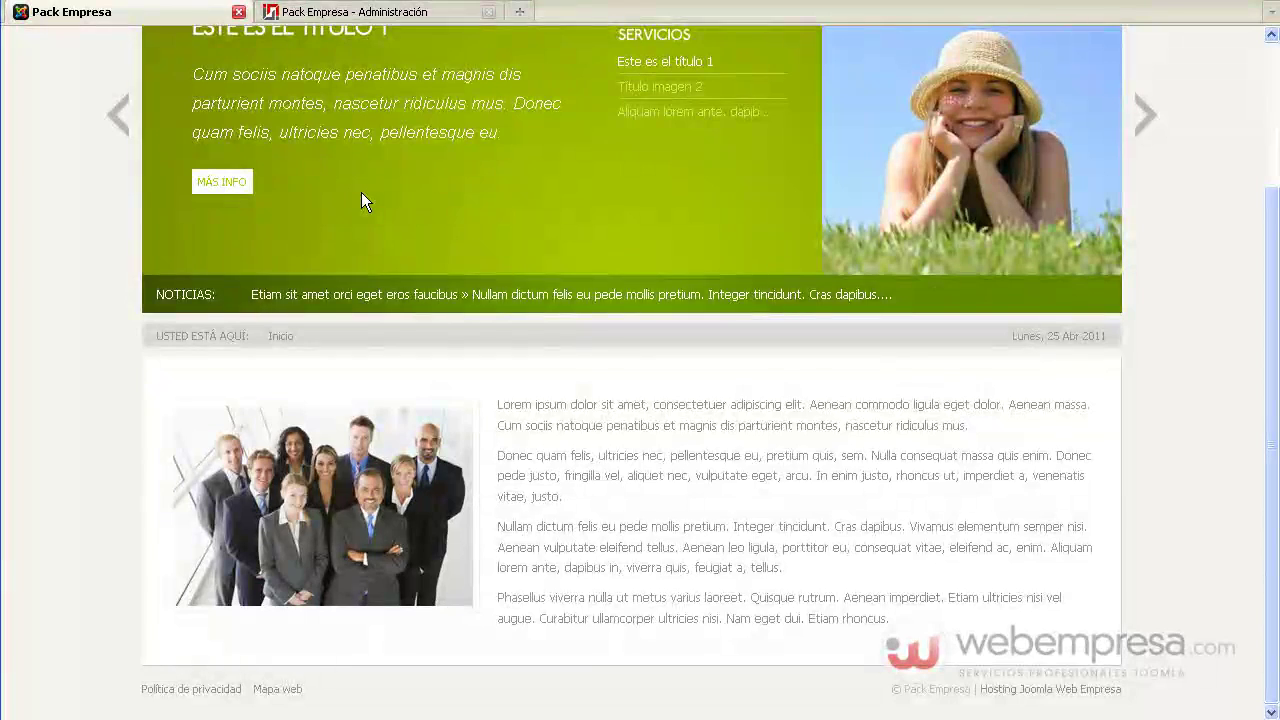
{"action": "scroll", "coordinate": [361, 195], "scroll_direction": "up", "scroll_amount": 3}
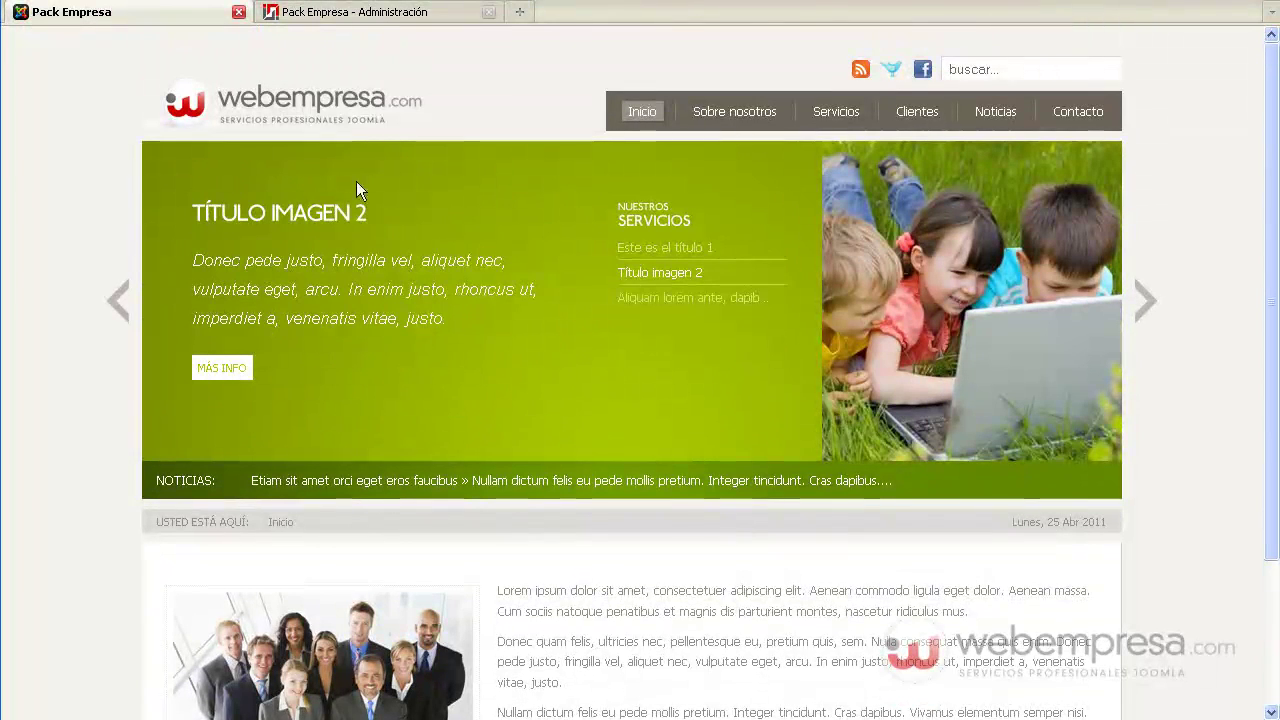
- Open the public Servicios page and compare its side menu with the Servicios module's left1 position in the module manager
{"action": "left_click", "coordinate": [836, 112]}
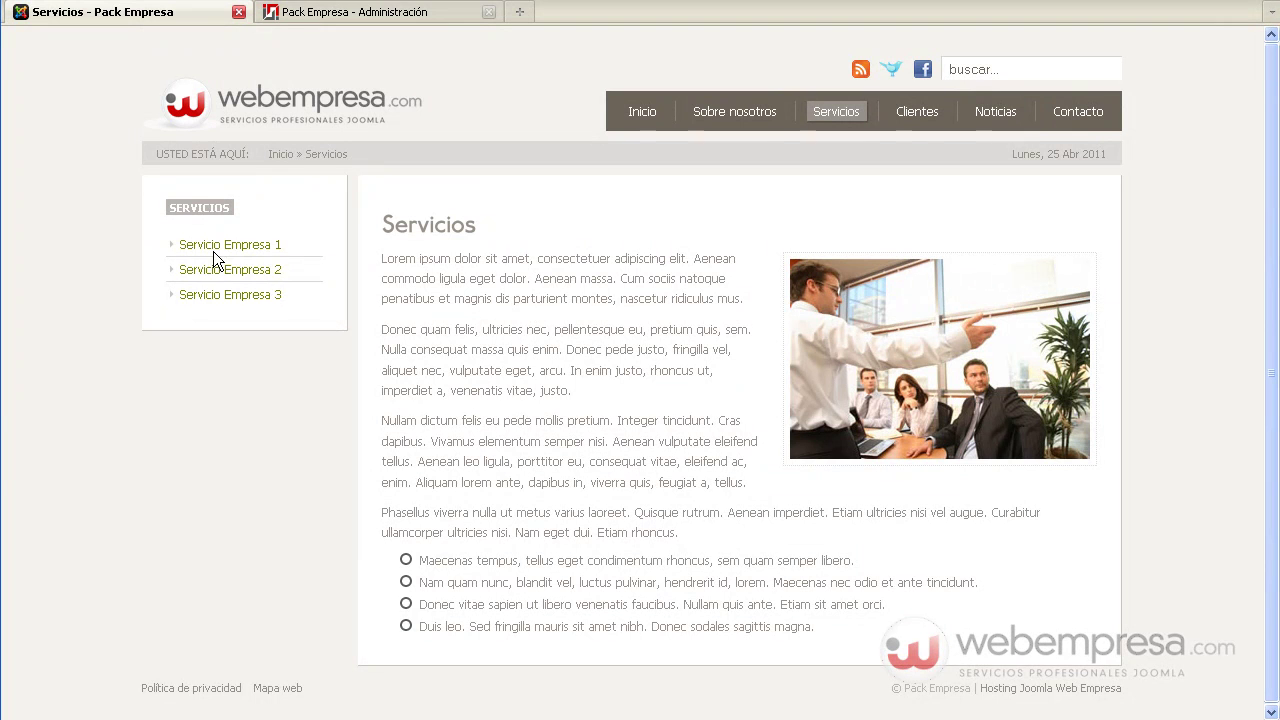
{"action": "left_click", "coordinate": [357, 14]}
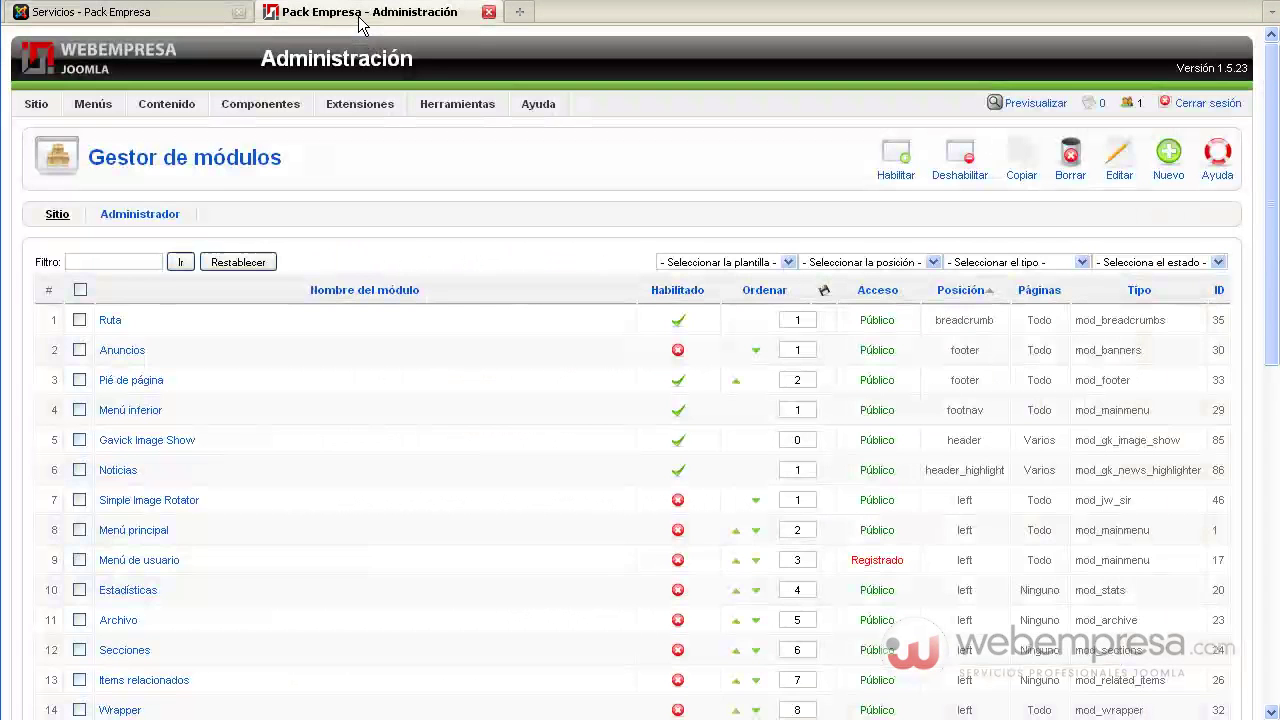
{"action": "scroll", "coordinate": [622, 357], "scroll_direction": "down", "scroll_amount": 5}
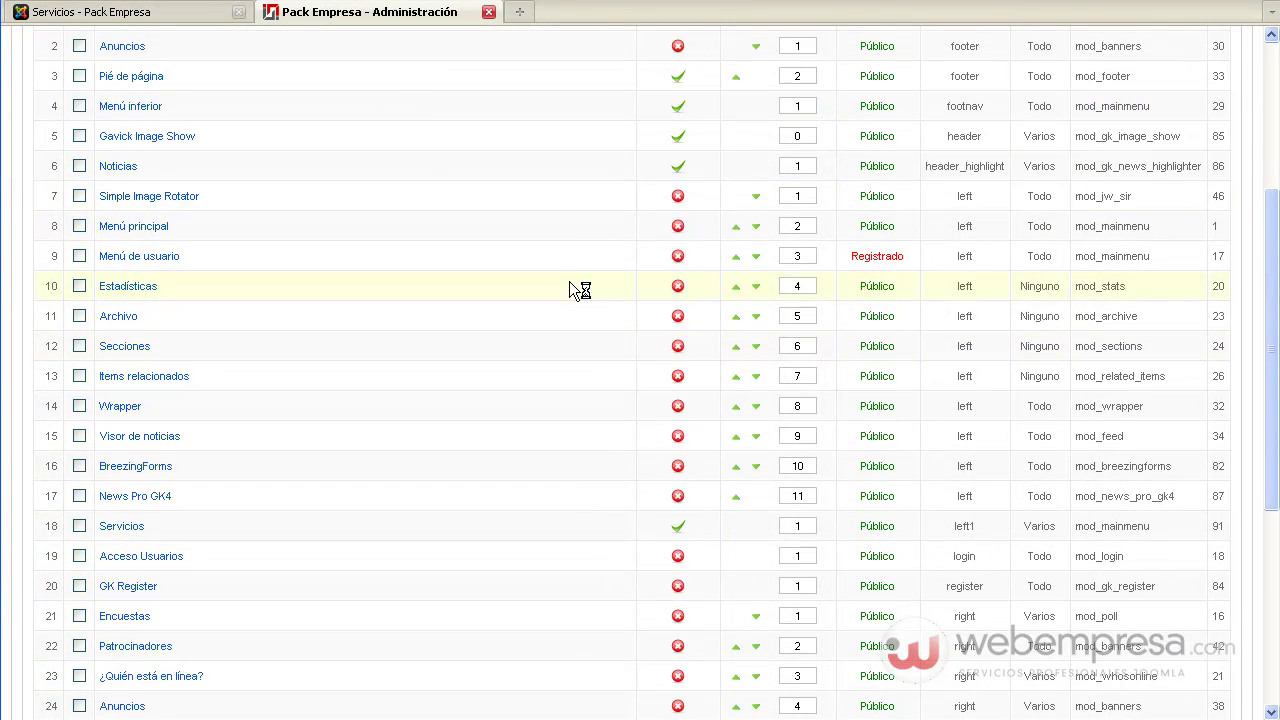
{"action": "left_click", "coordinate": [172, 18]}
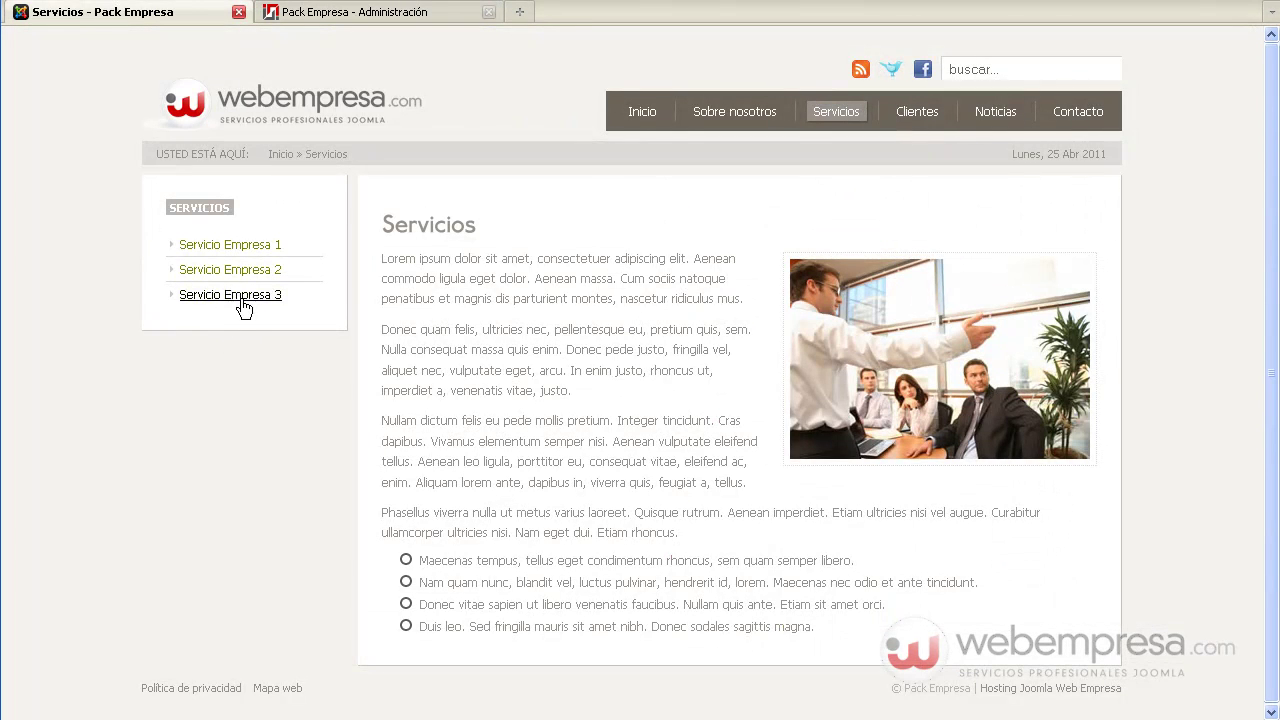
{"action": "left_click", "coordinate": [383, 14]}
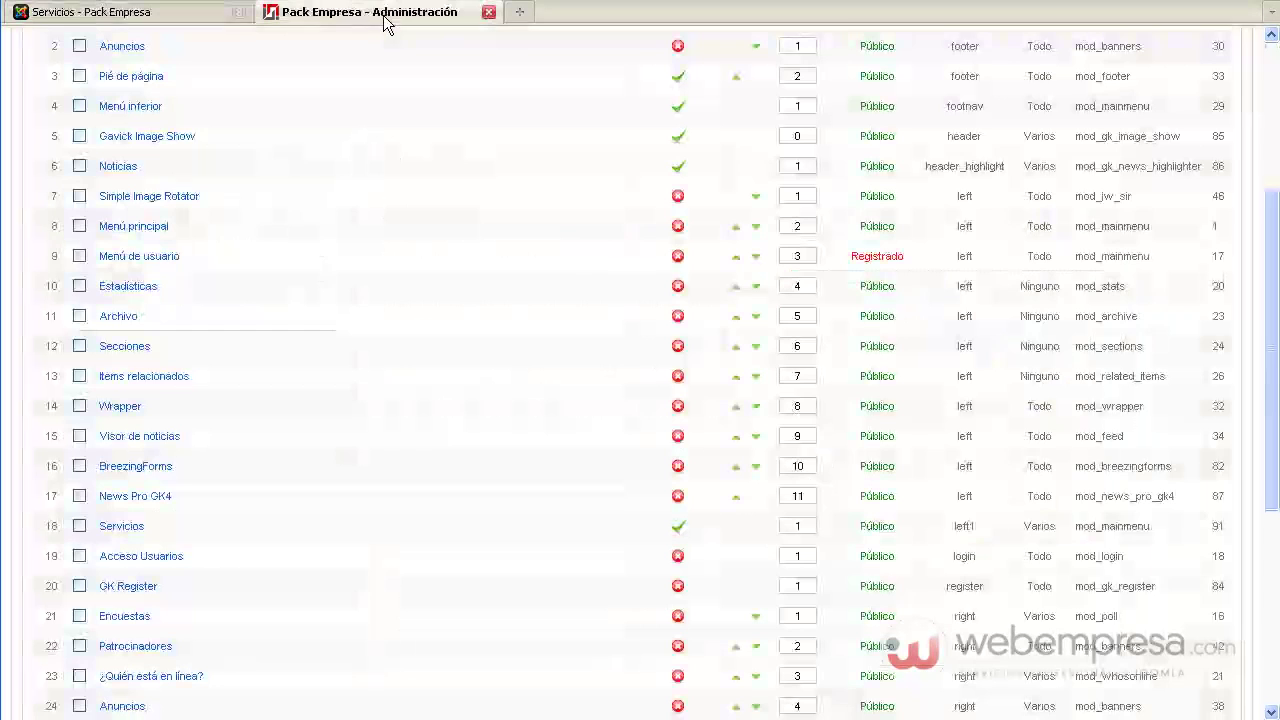
{"action": "left_click_drag", "start_coordinate": [989, 530], "coordinate": [955, 530]}
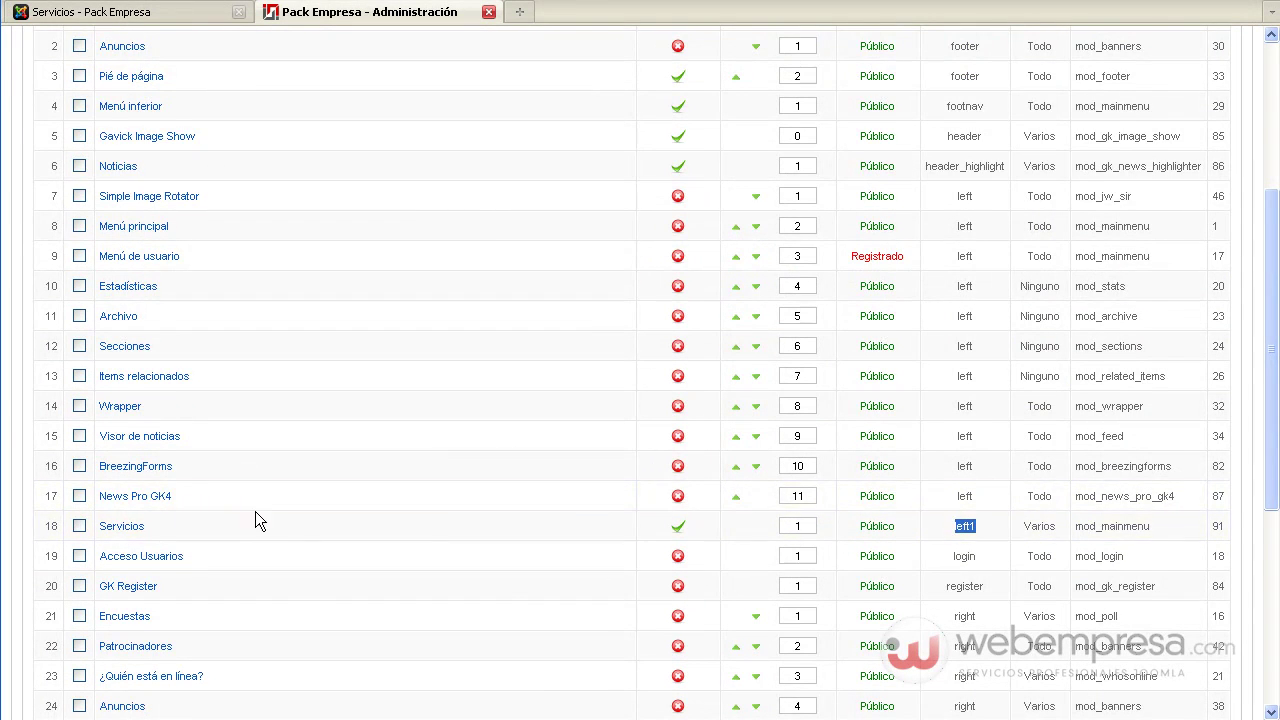
- Open the items of Menú Servicios and compare them with the side menu on the public Servicios page
{"action": "scroll", "coordinate": [250, 480], "scroll_direction": "up", "scroll_amount": 3}
{"action": "mouse_move", "coordinate": [93, 104]}
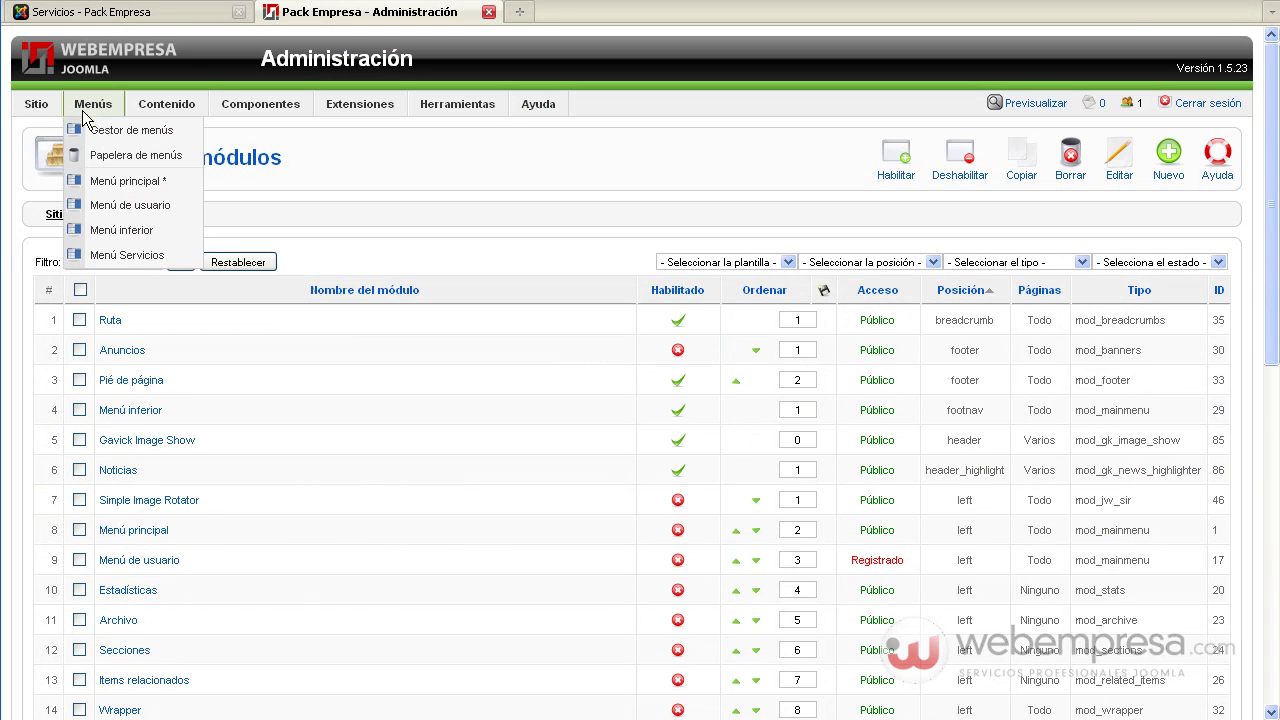
{"action": "left_click", "coordinate": [118, 256]}
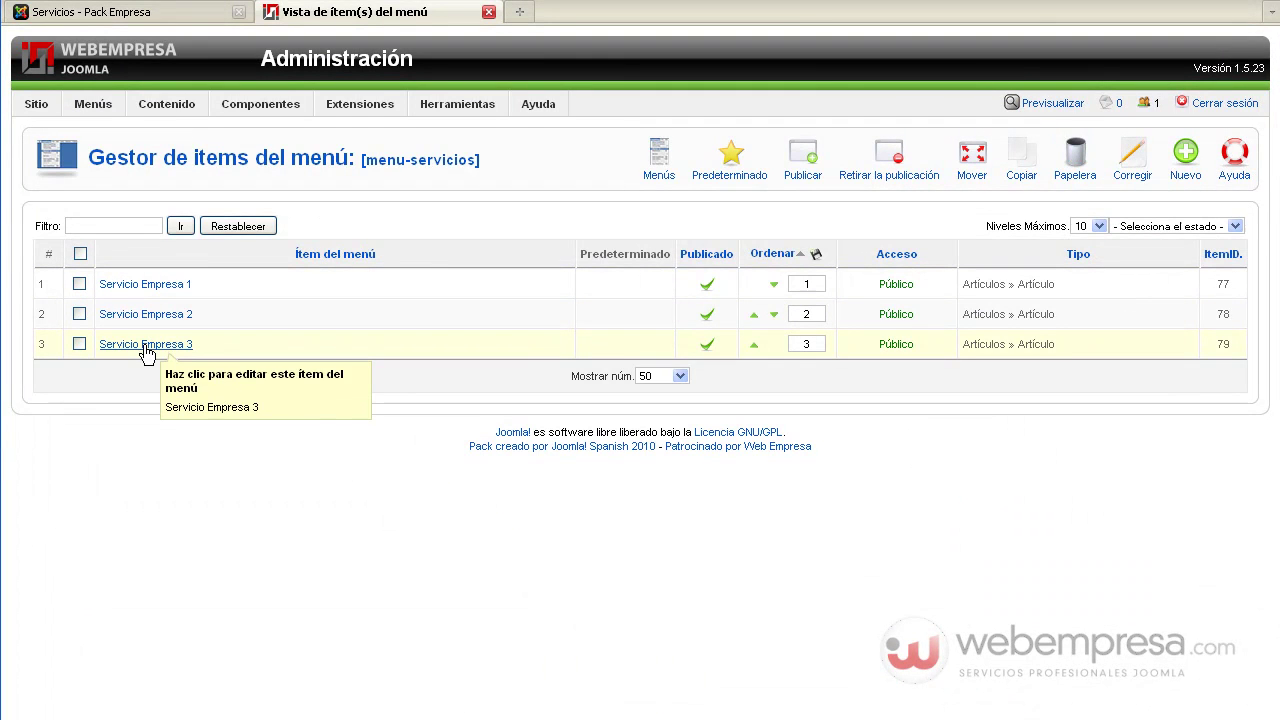
{"action": "left_click", "coordinate": [165, 14]}
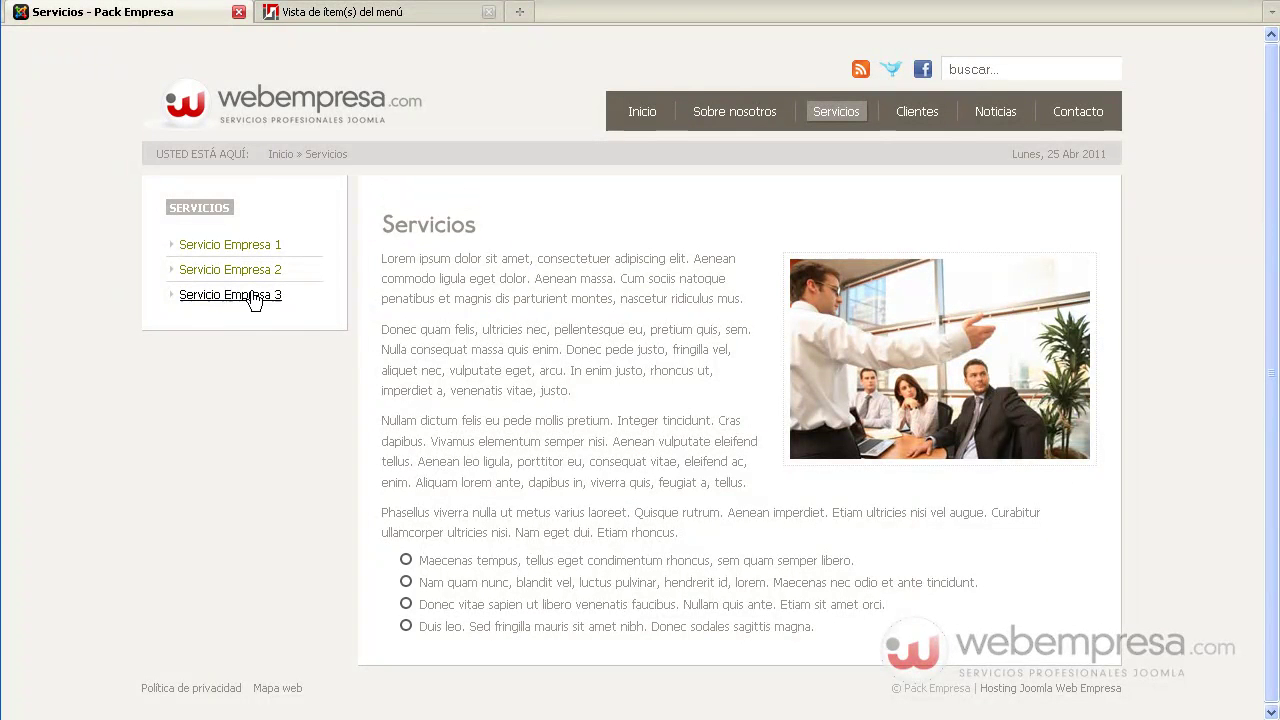
- Return to the public home page and highlight the footer's copyright text and its Mapa web and privacy policy links
{"action": "left_click", "coordinate": [290, 100]}
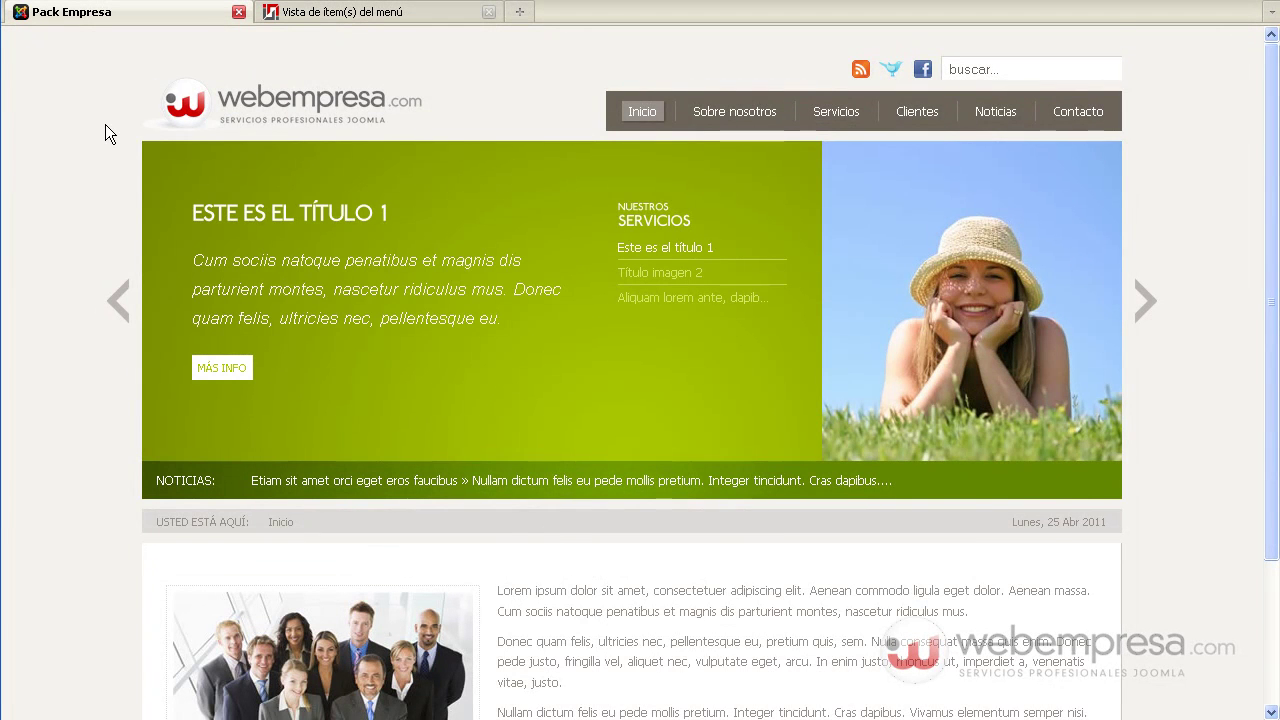
{"action": "scroll", "coordinate": [105, 124], "scroll_direction": "down", "scroll_amount": 3}
{"action": "left_click", "coordinate": [1120, 692]}
{"action": "left_click", "coordinate": [266, 690], "text": "shift"}
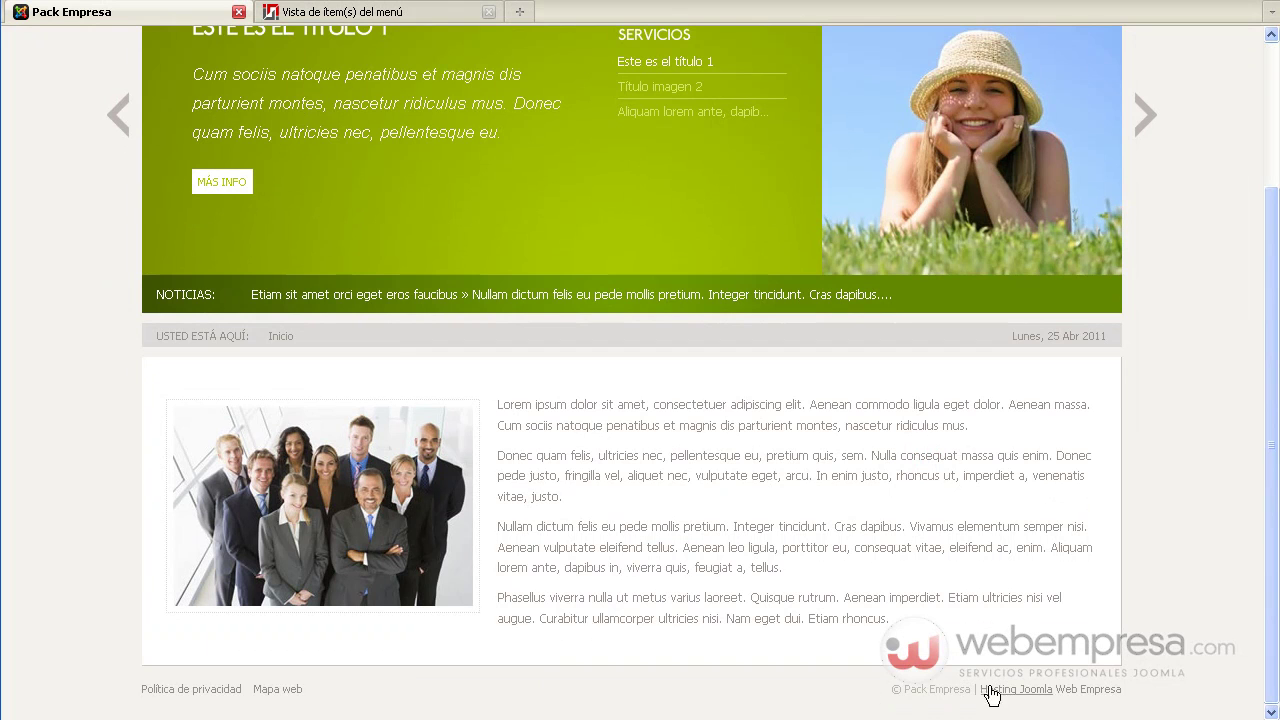
{"action": "left_click", "coordinate": [196, 690], "text": "shift"}
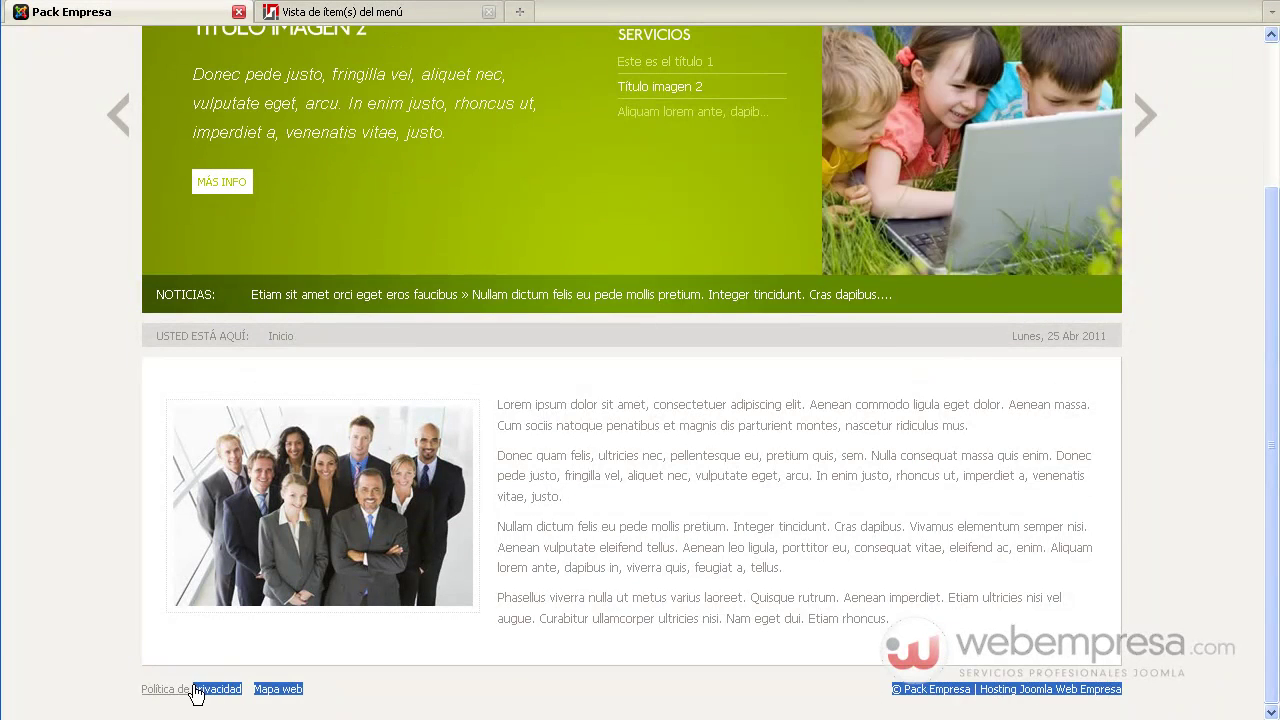
- Put the cursor in the search field in the public home page's header
{"action": "scroll", "coordinate": [600, 630], "scroll_direction": "up", "scroll_amount": 3}
{"action": "left_click", "coordinate": [1010, 70]}
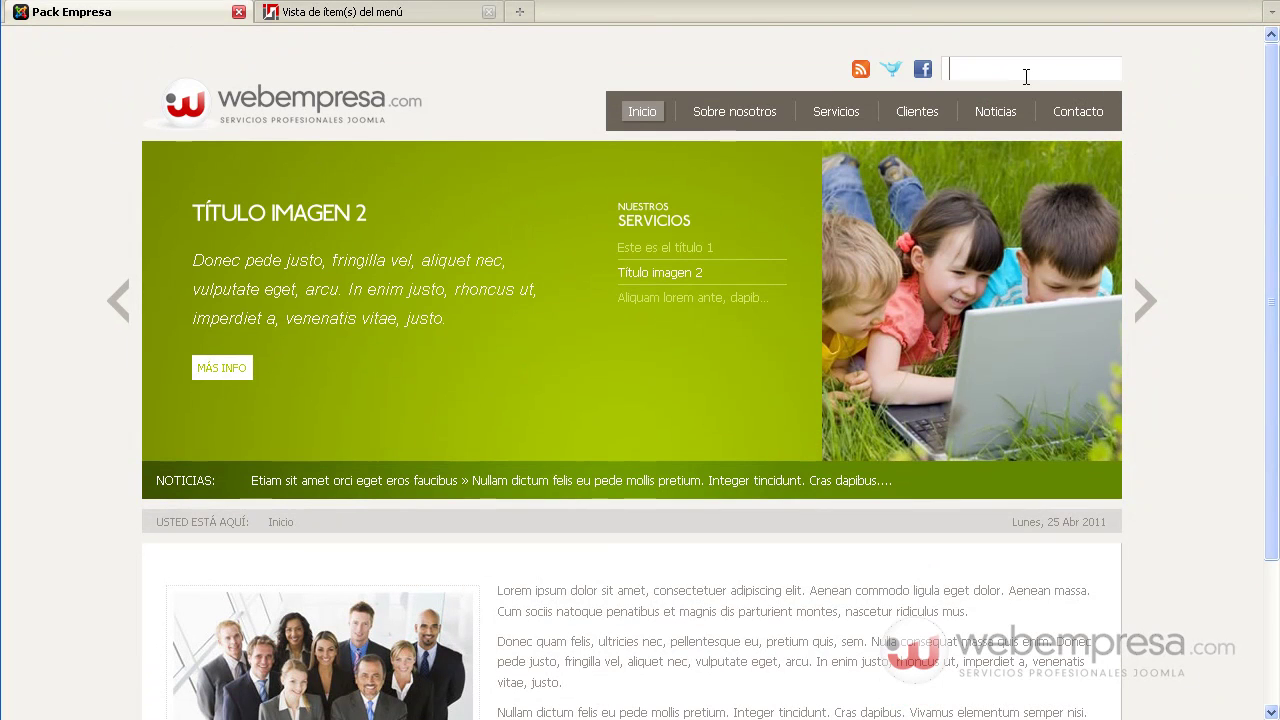